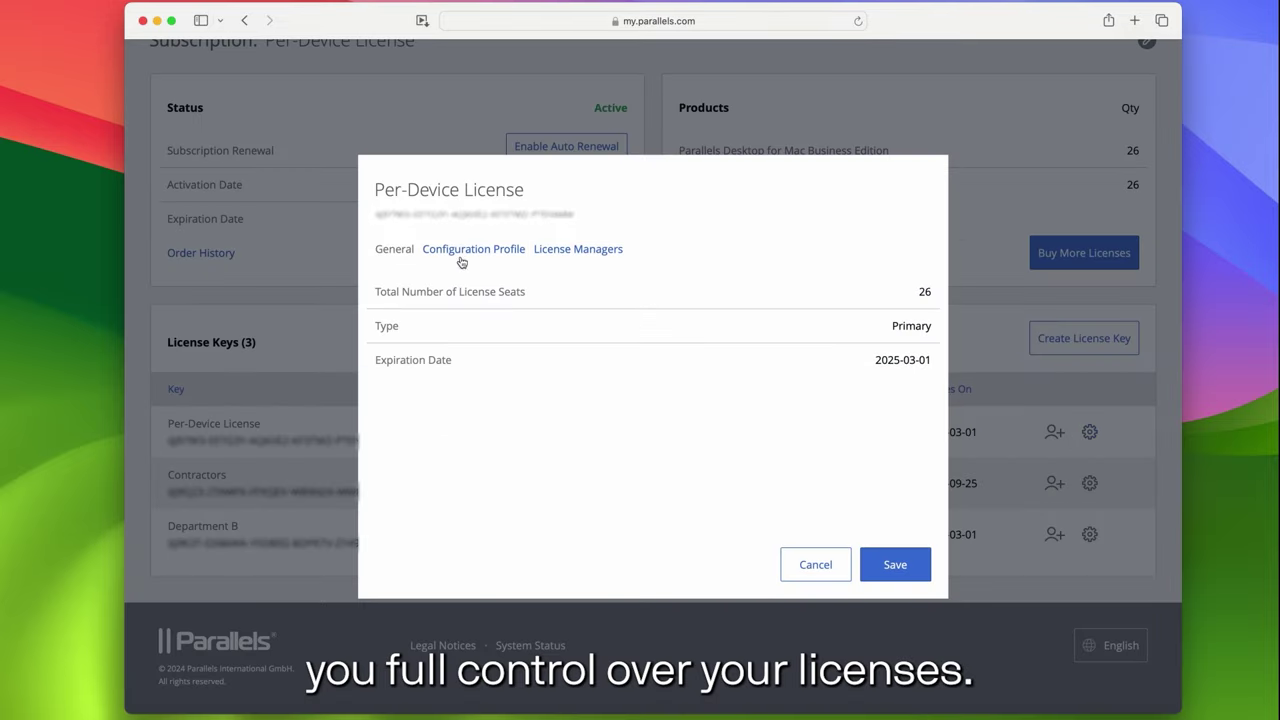
Review the license's profile and managers, then invite a user by e-mail under the Department B key.
left_click(465, 252)
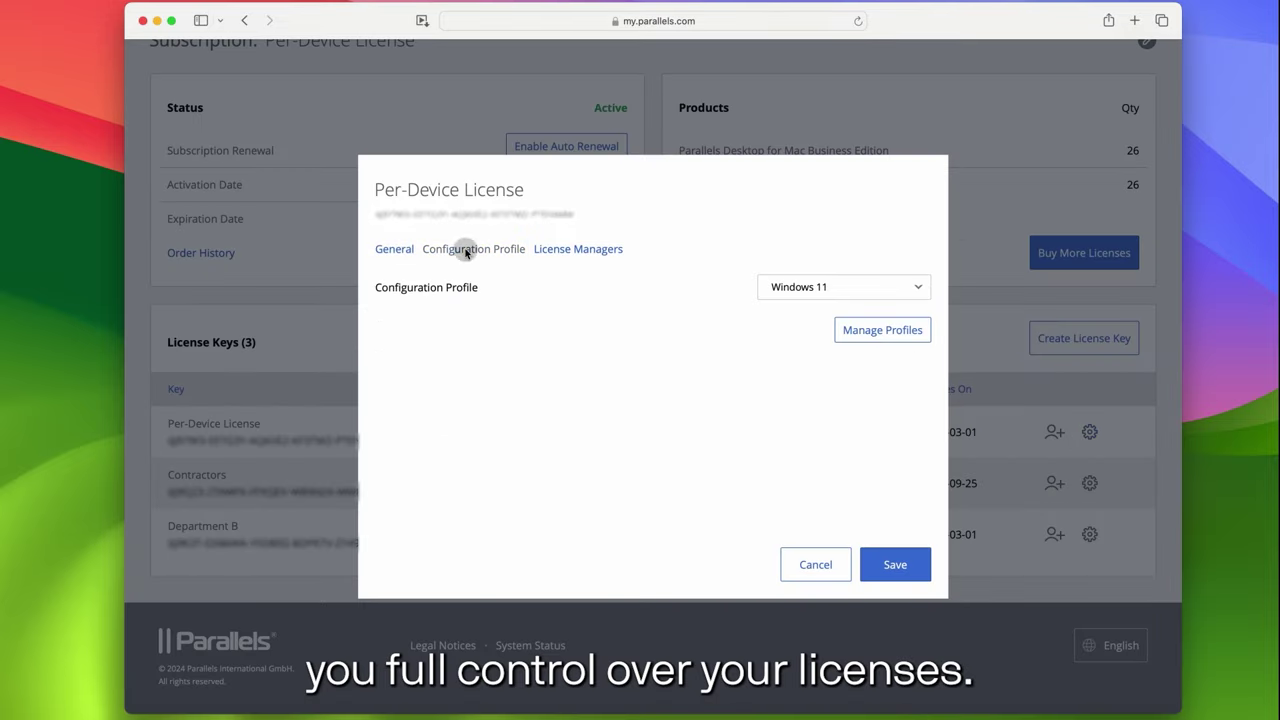
left_click(577, 252)
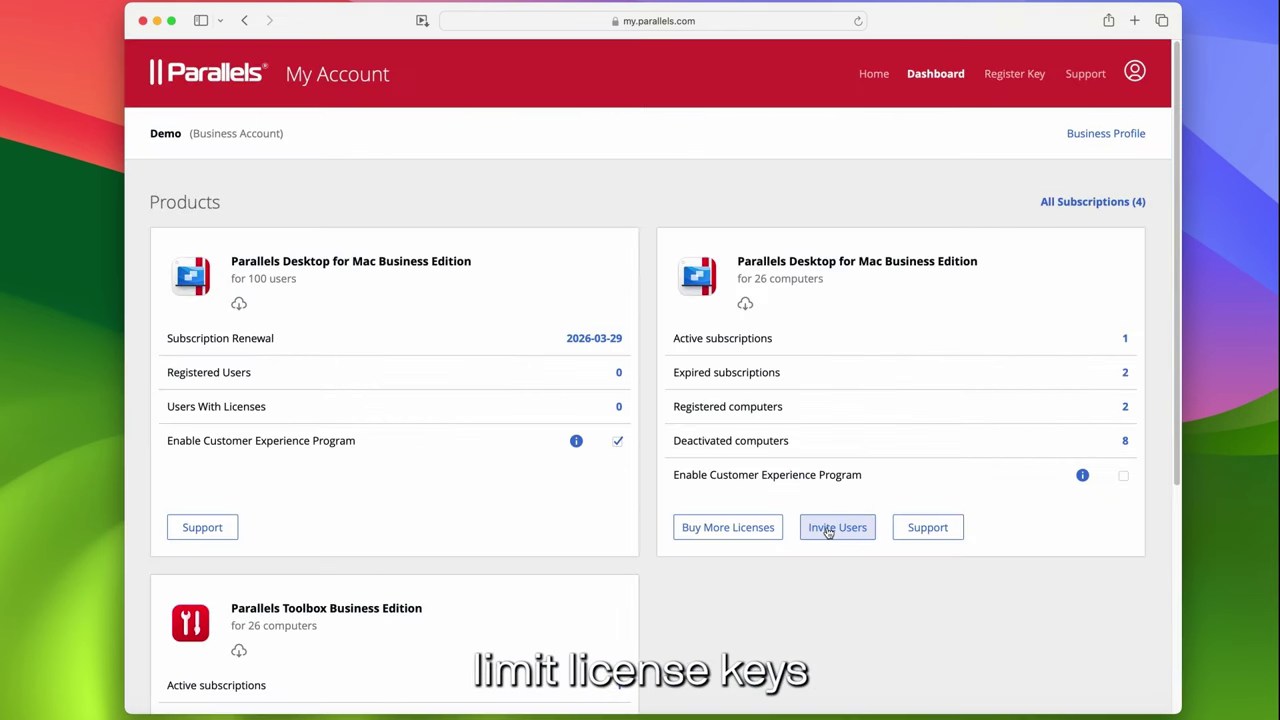
left_click(826, 528)
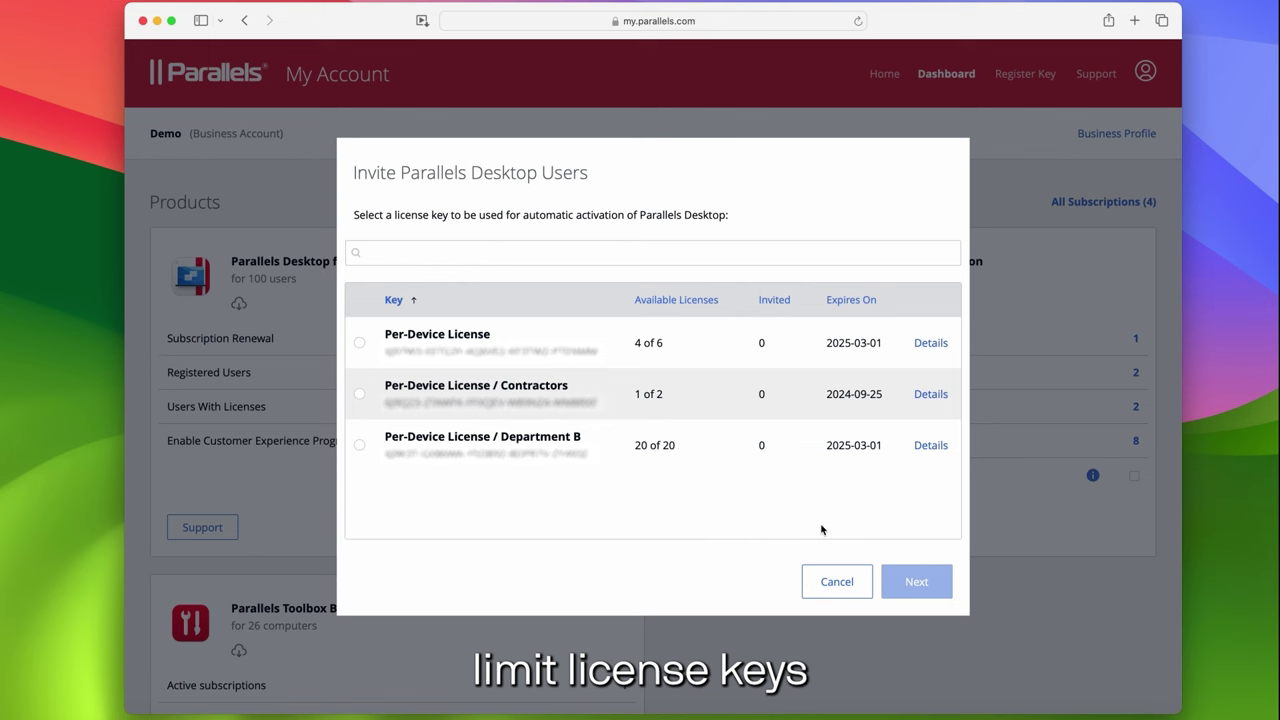
left_click(359, 446)
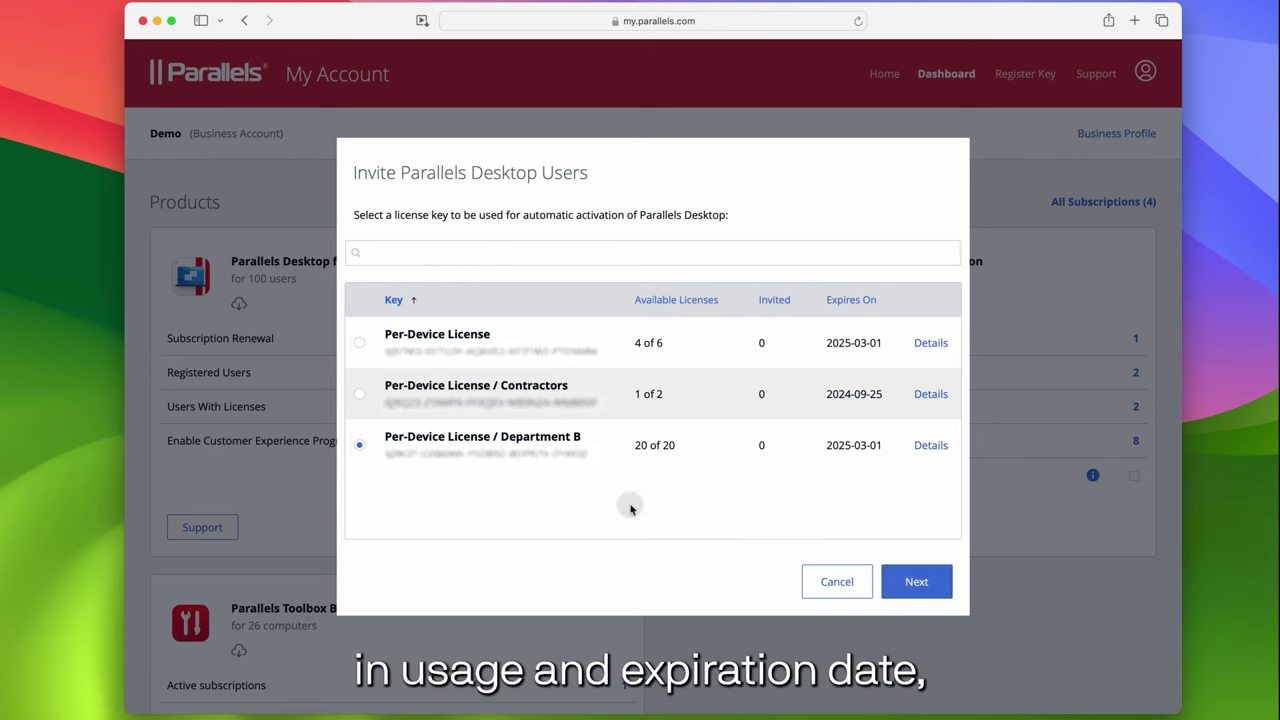
left_click(914, 584)
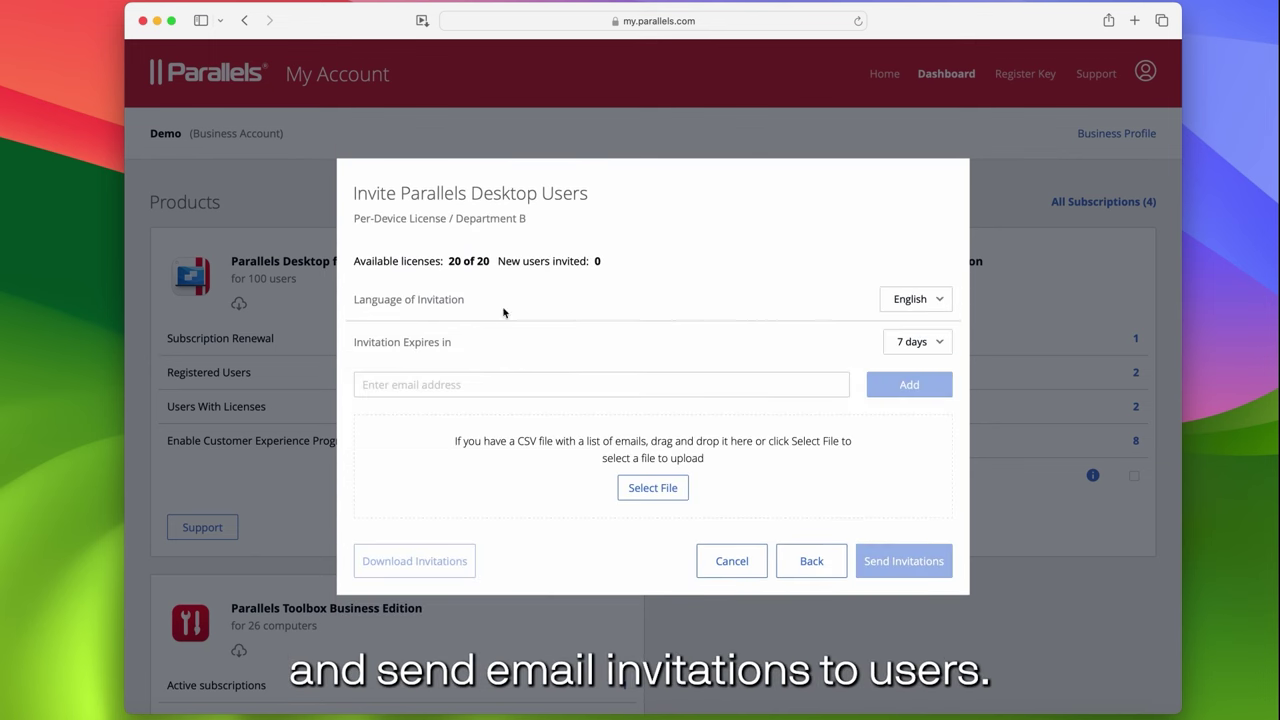
left_click(489, 385)
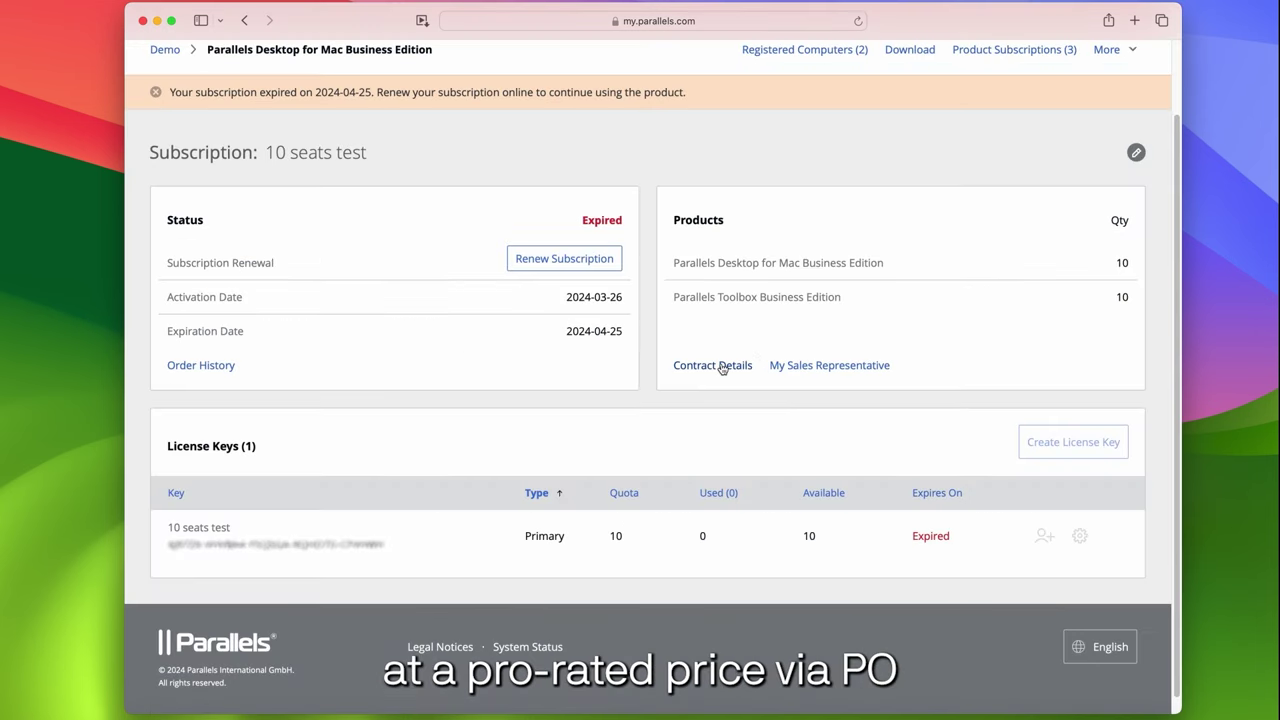
Show the subscription contract's sales representative.
left_click(722, 367)
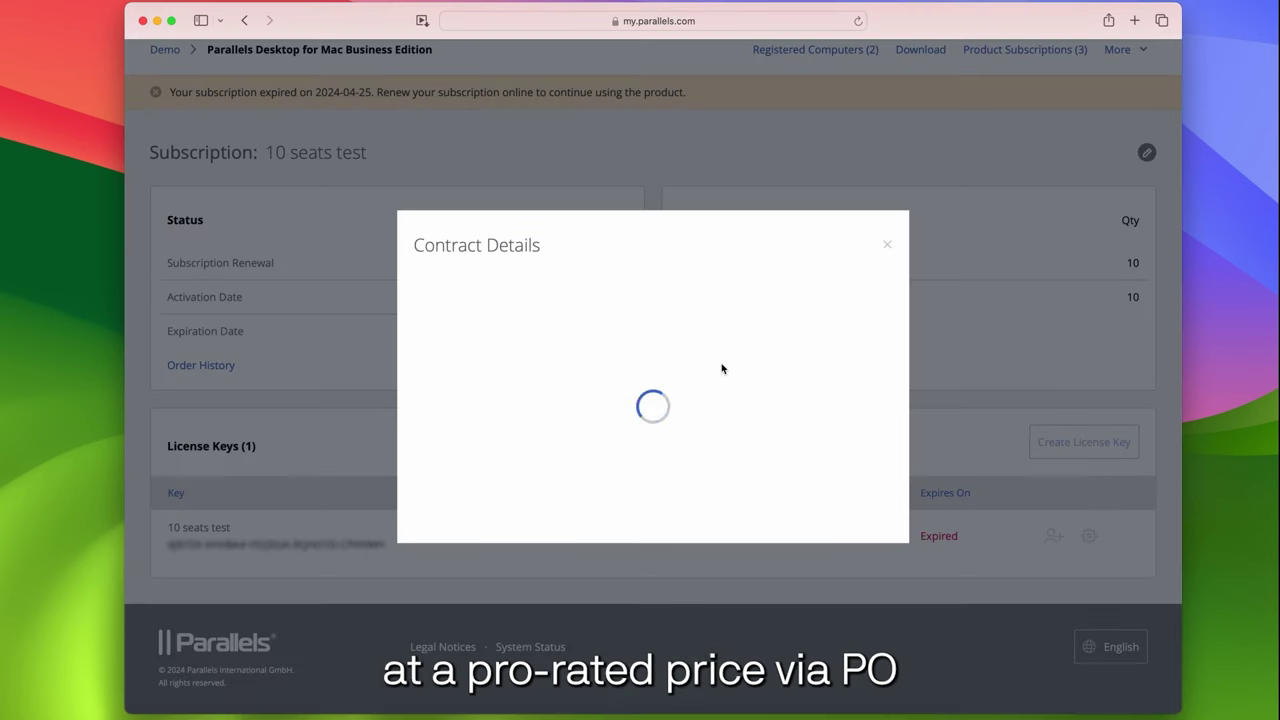
left_click(887, 245)
left_click(847, 367)
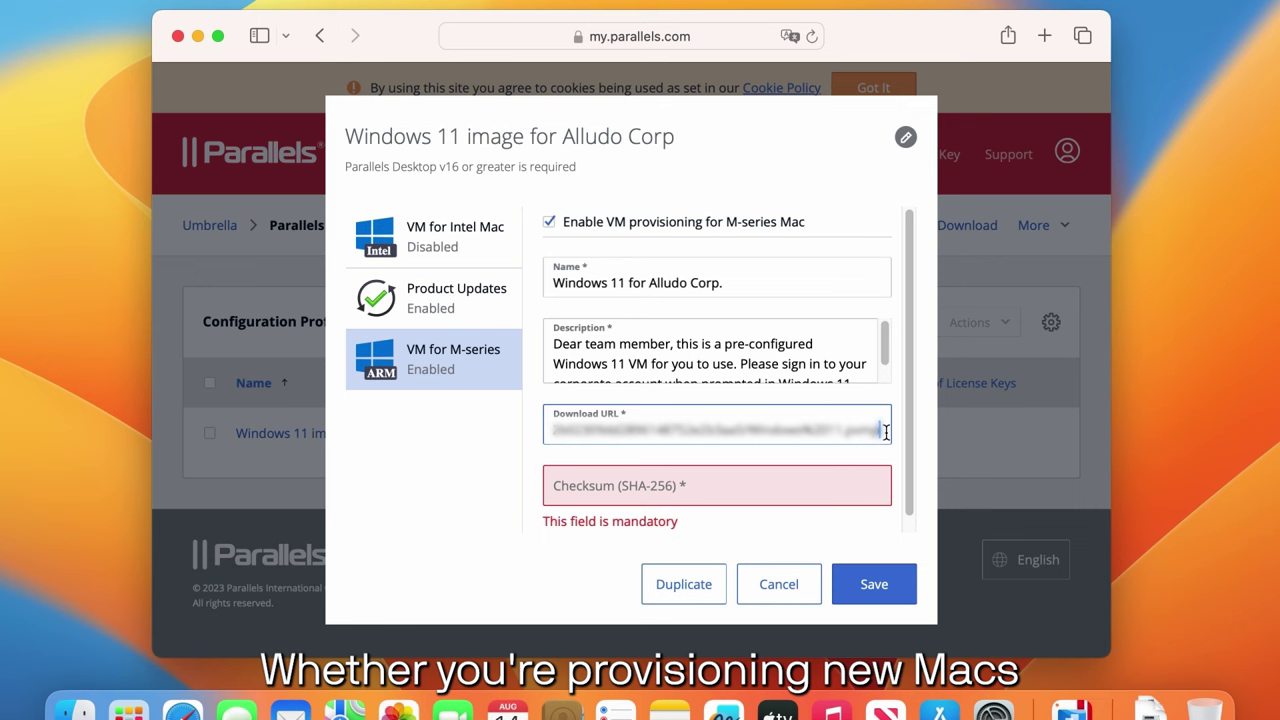
Paste the M-series VM checksum, save the Windows 11 profile, and start the Windows download in Parallels Desktop.
right_click(830, 478)
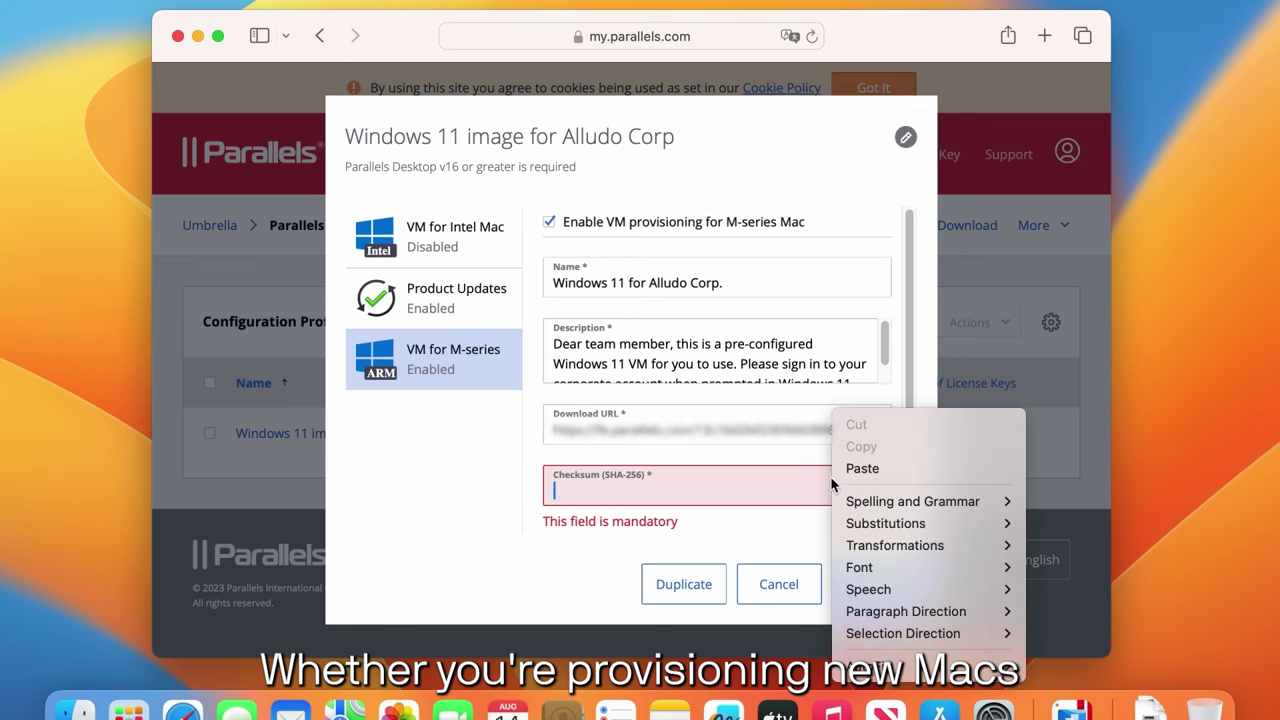
left_click(905, 469)
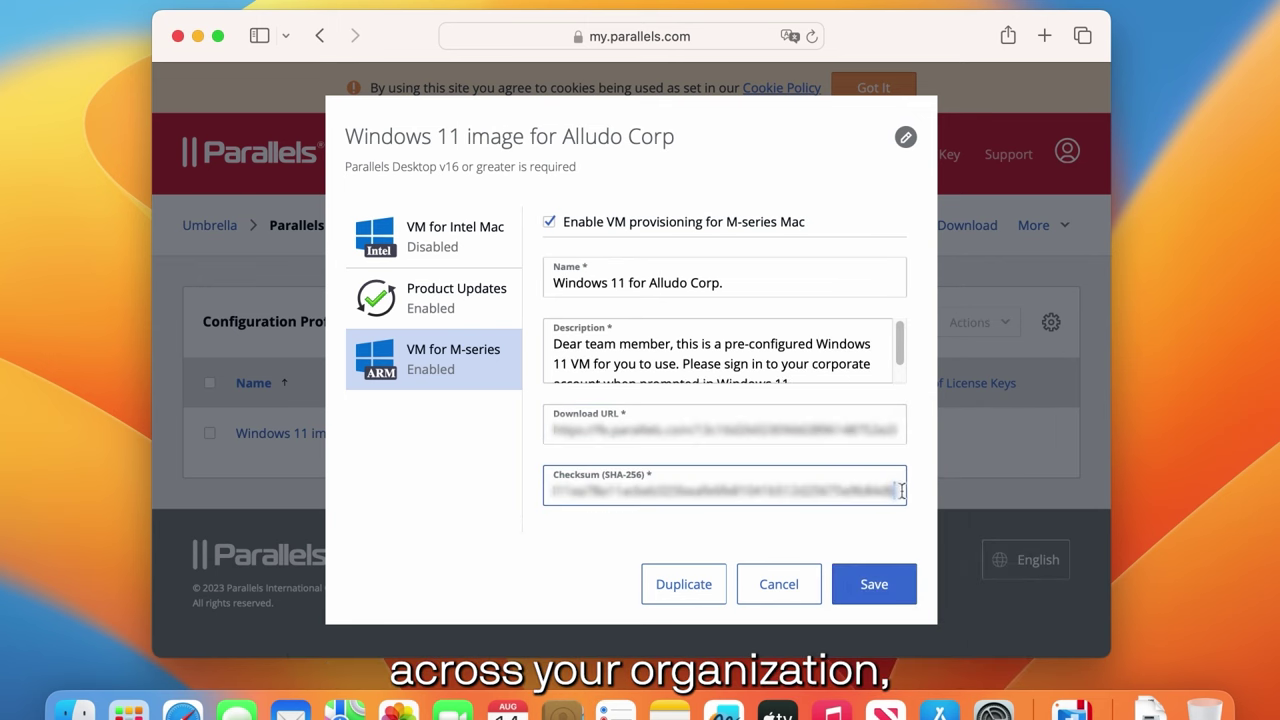
left_click(905, 580)
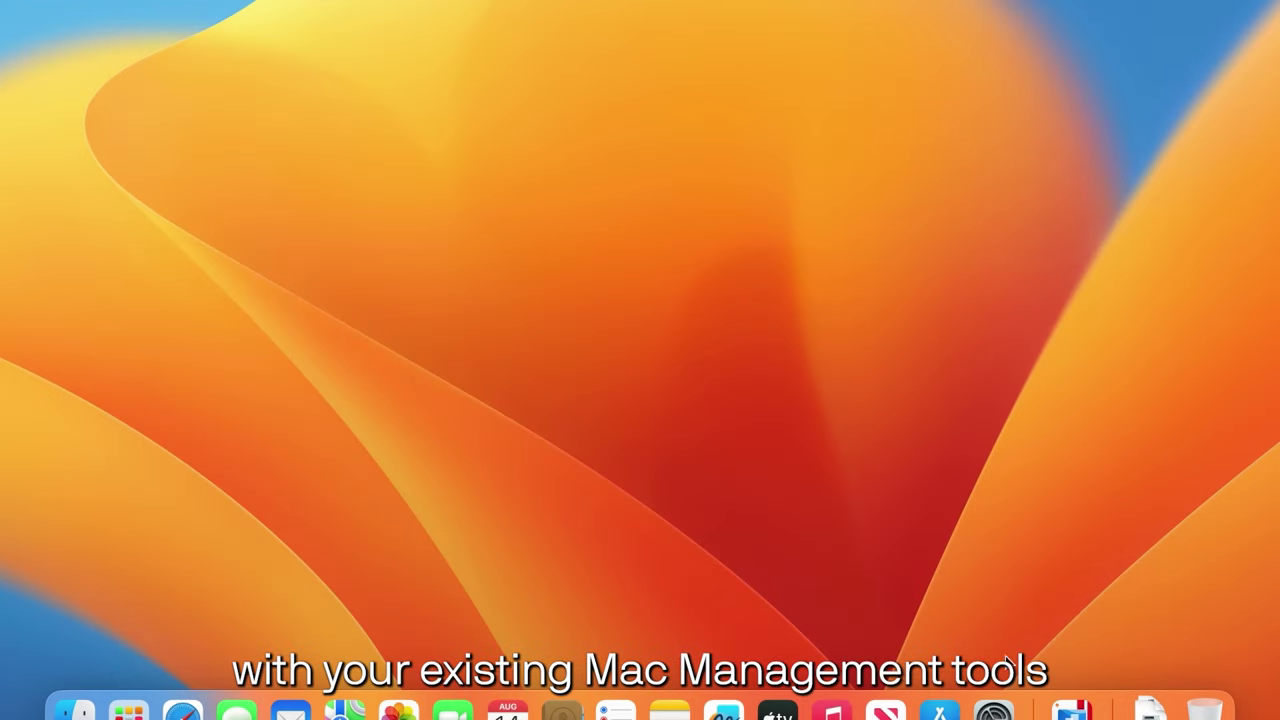
left_click(1071, 708)
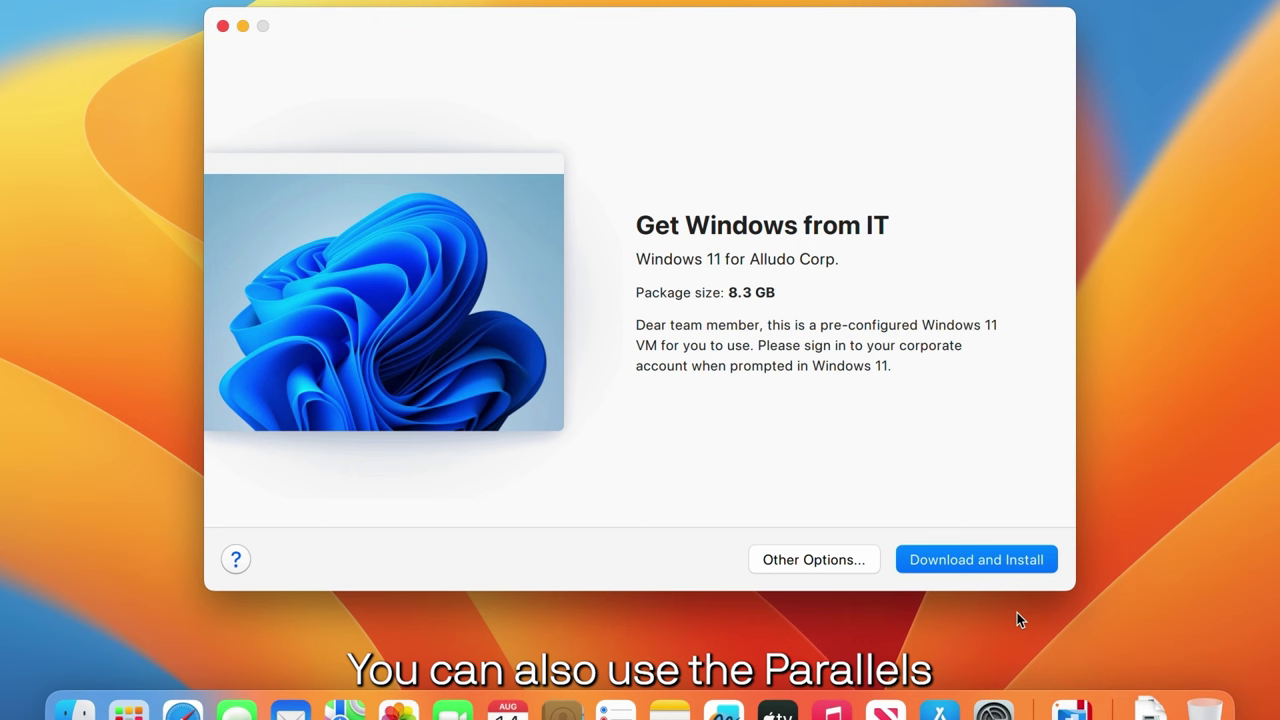
left_click(1006, 562)
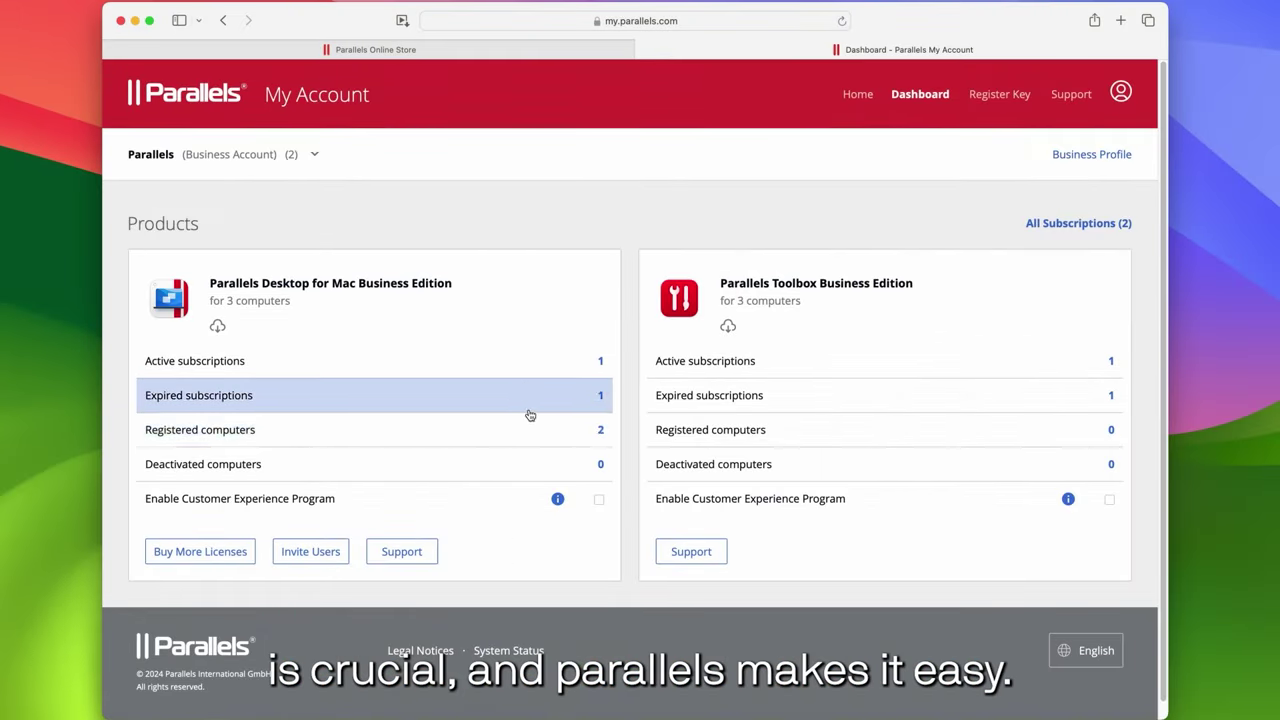
Select the first registered MacBook Pro and go to its Configuration Profiles page.
left_click(531, 425)
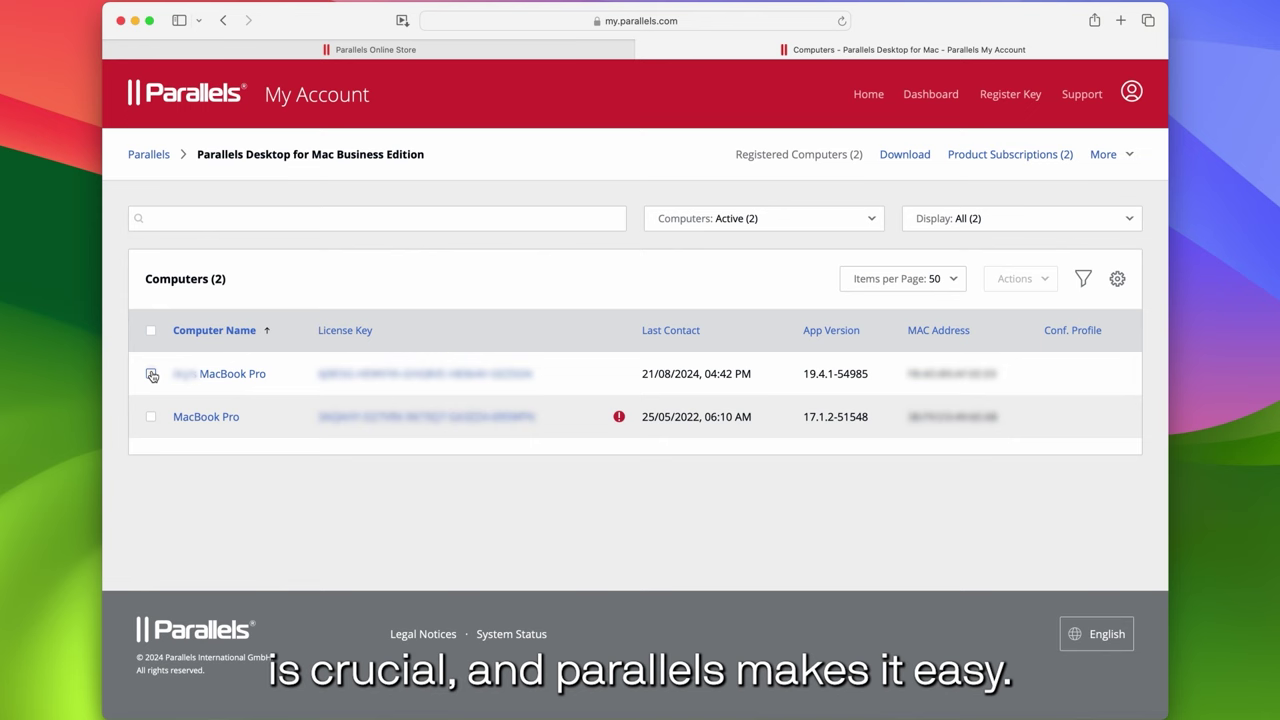
left_click(152, 374)
left_click(1105, 155)
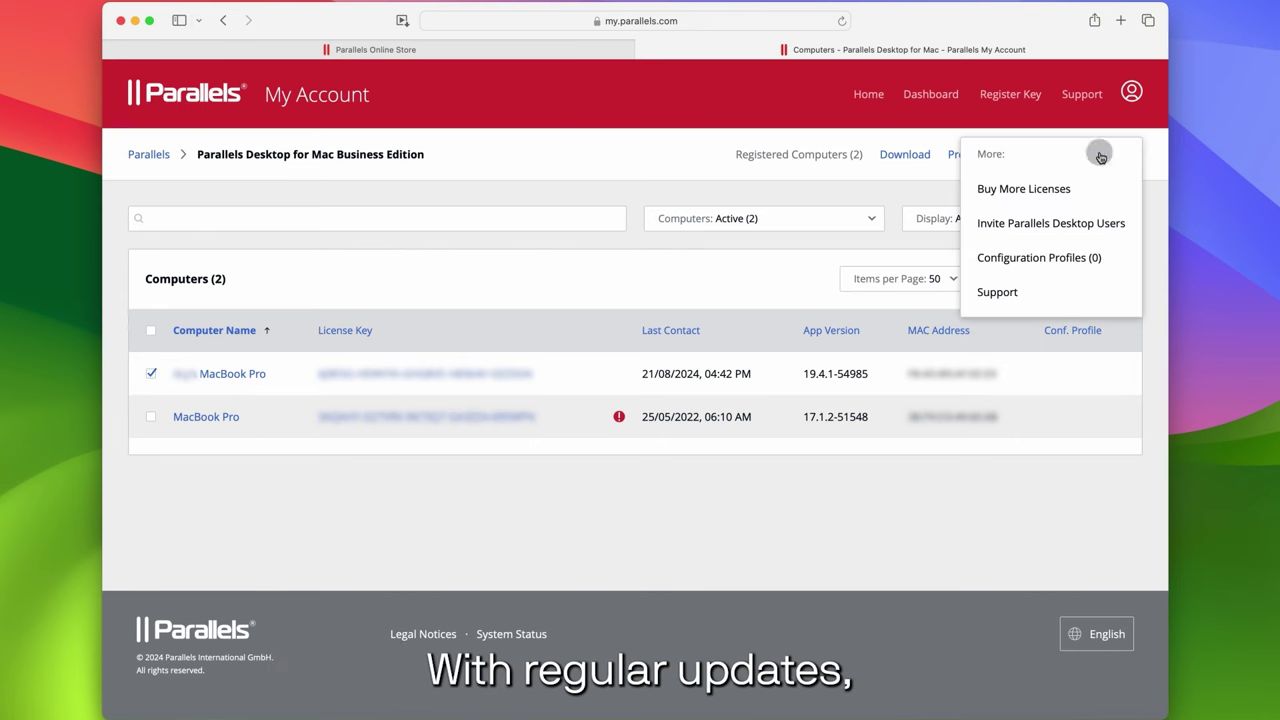
left_click(1026, 259)
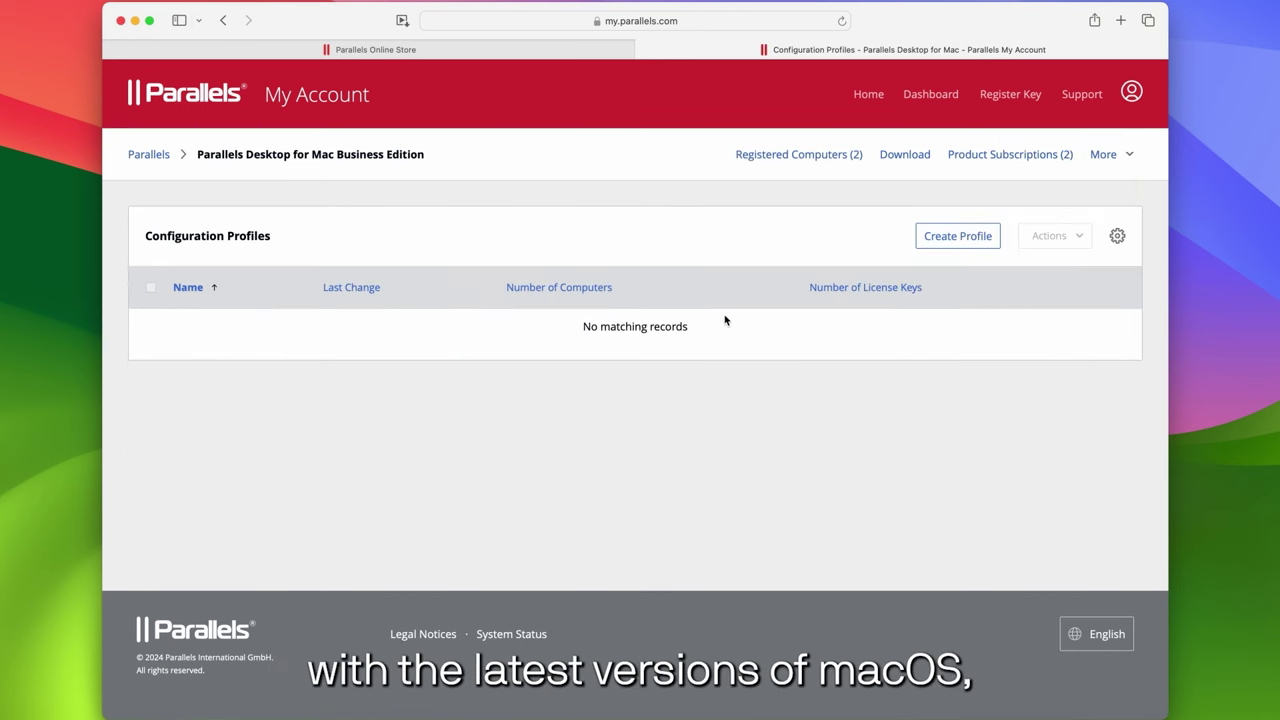
Create a new configuration profile with managing product updates enabled.
left_click(957, 239)
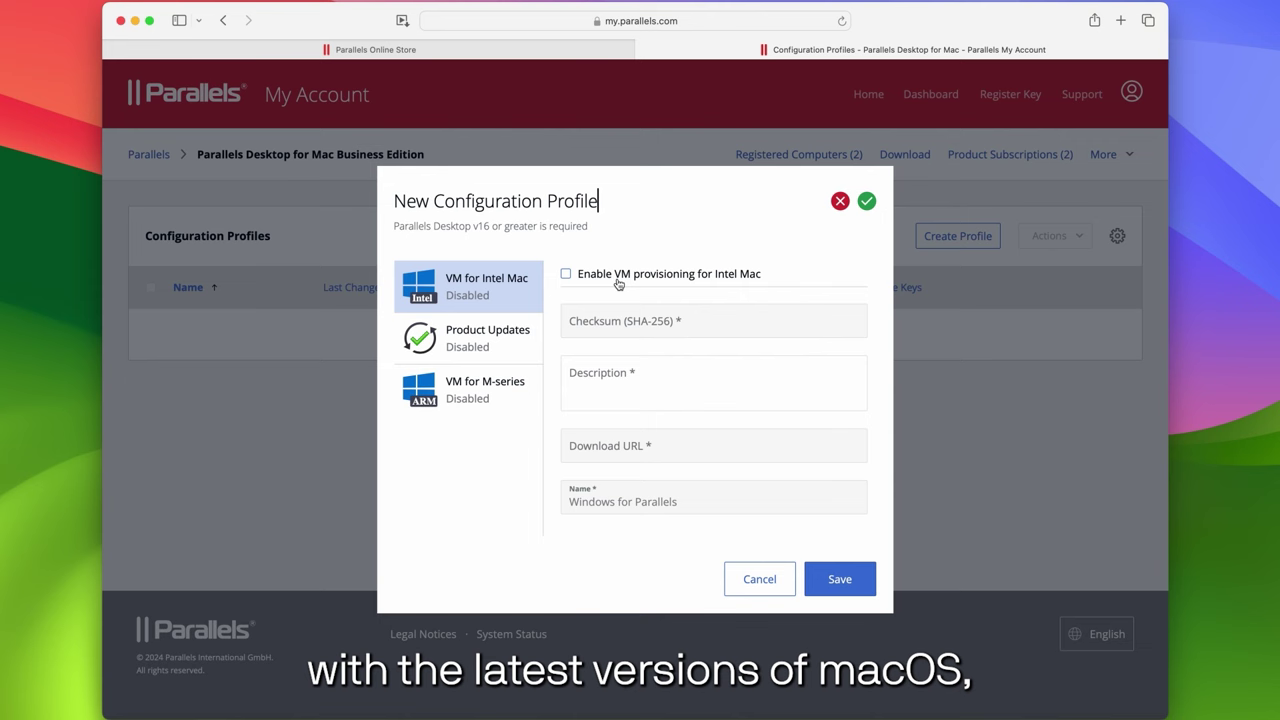
left_click(508, 345)
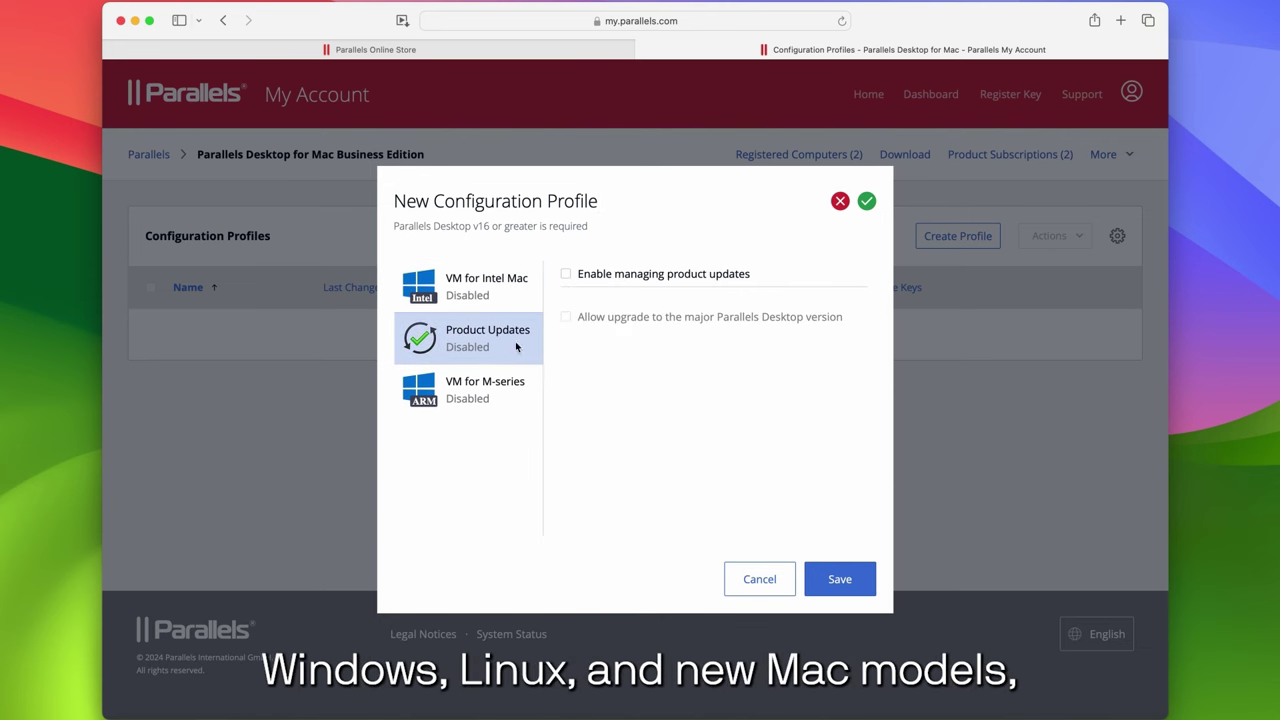
left_click(567, 275)
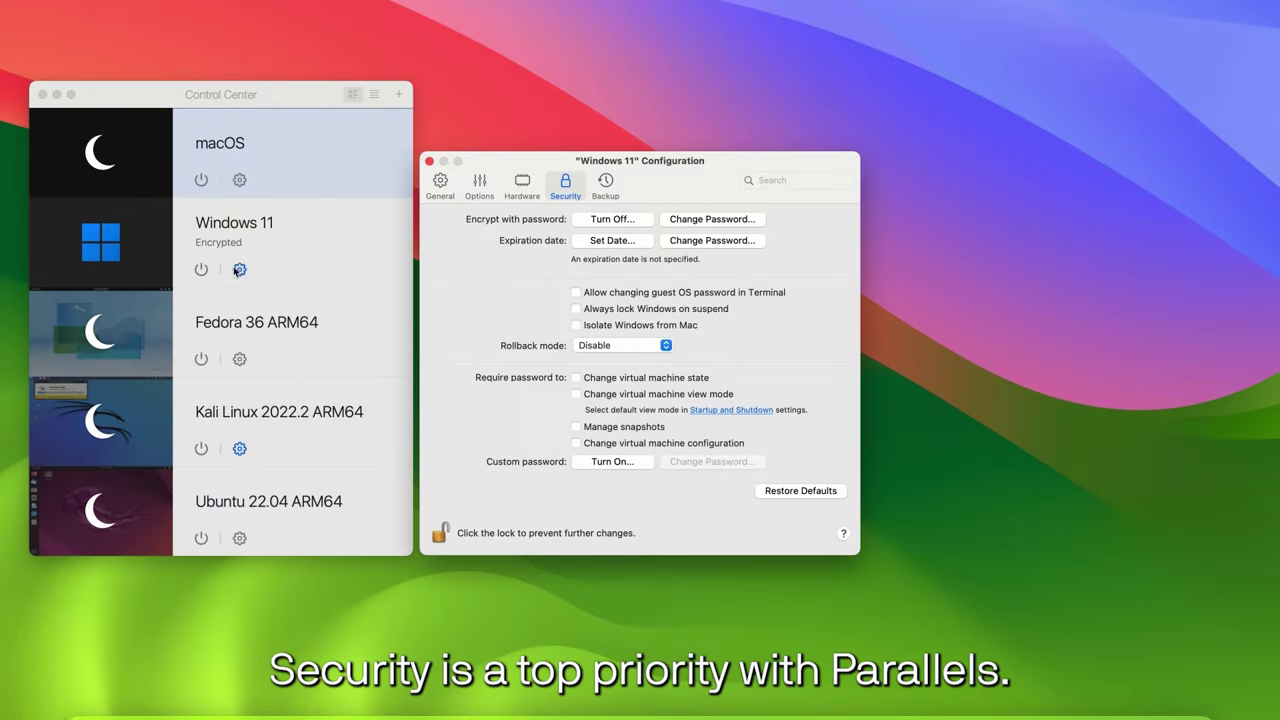
Set the Windows 11 VM's expiration date to 21/10/2024 5:00 PM.
left_click(612, 241)
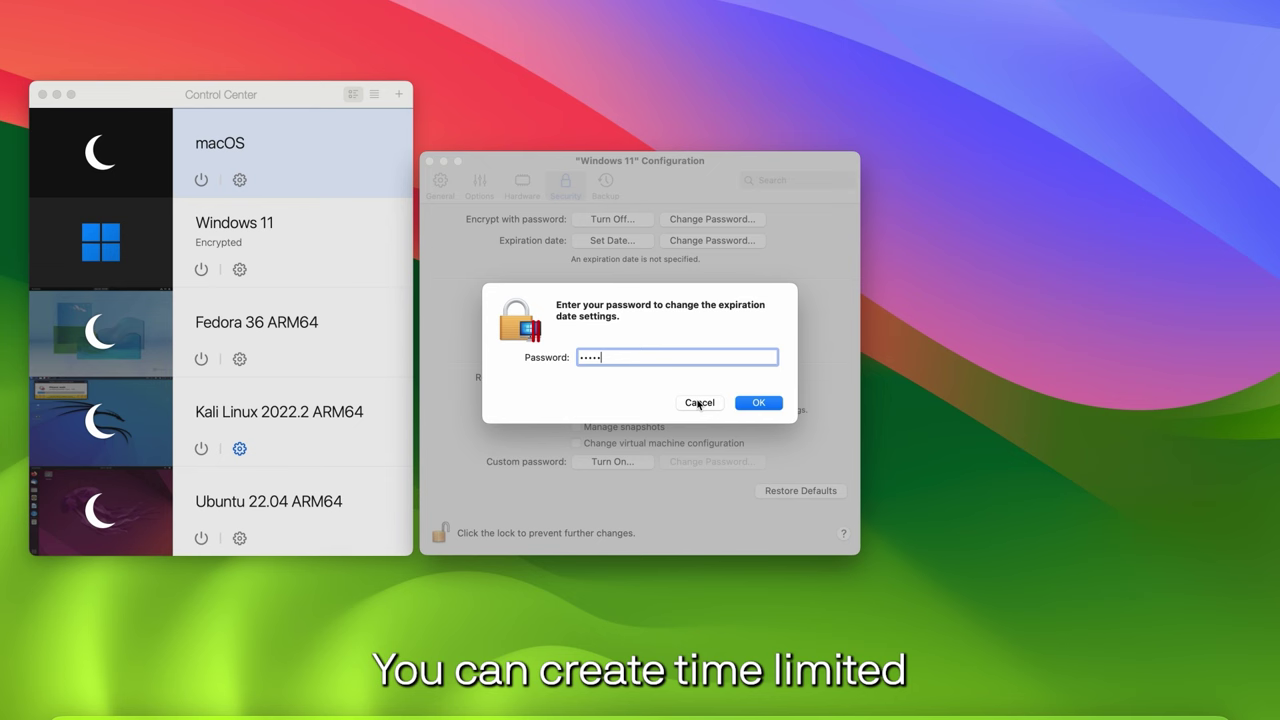
key("Return")
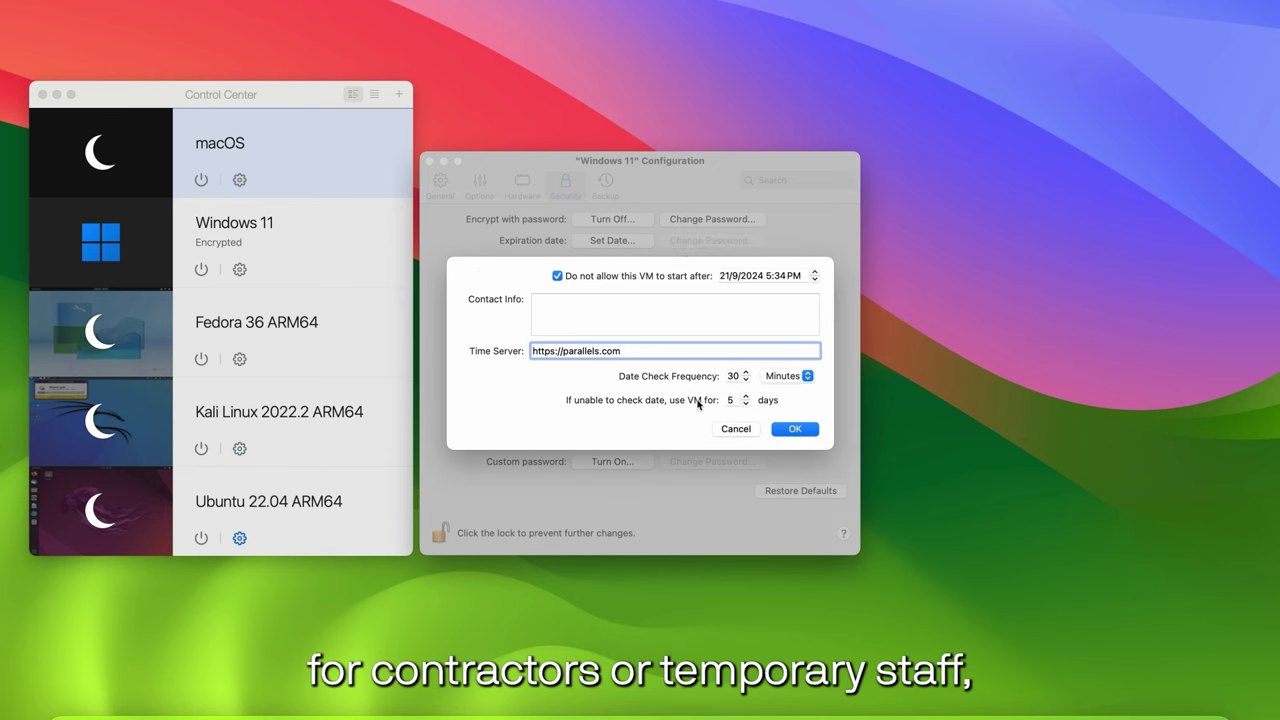
left_click(724, 276)
type("21/")
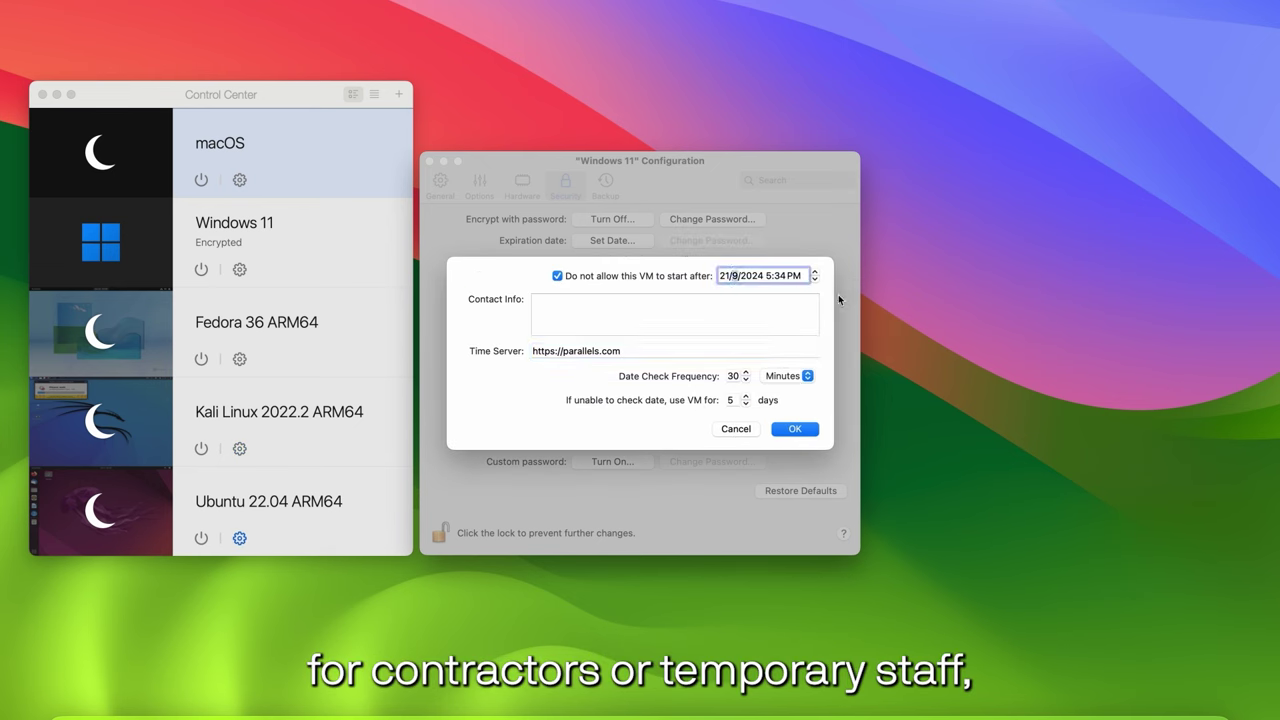
type("10")
key("BackSpace")
Paste the contact details, set the offline grace period to 2 days, and save.
left_click(577, 309)
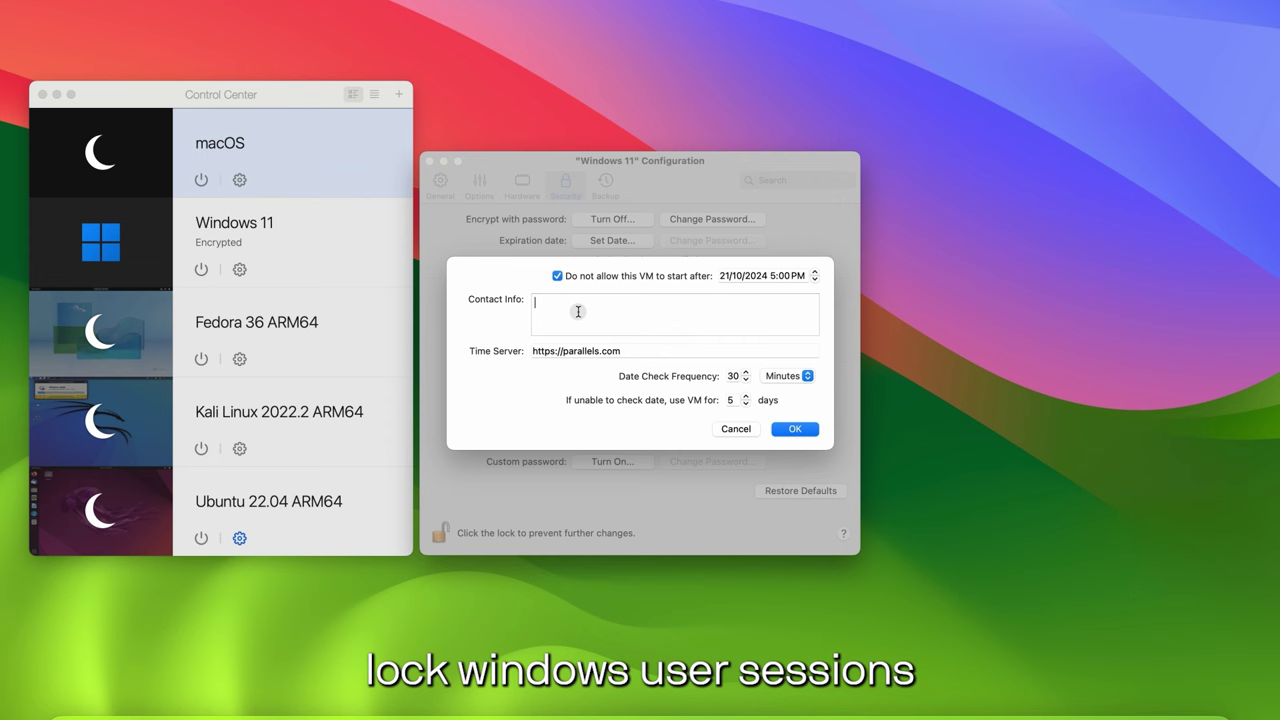
key("super+v")
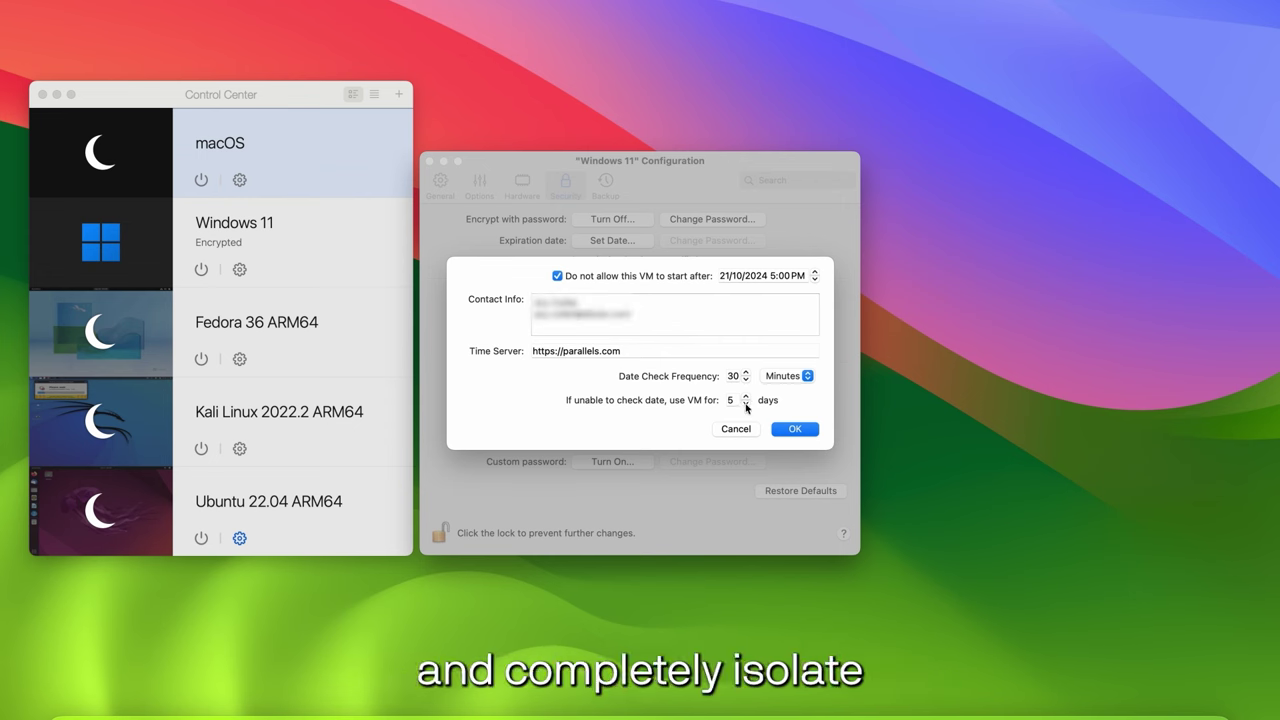
triple_click(745, 404)
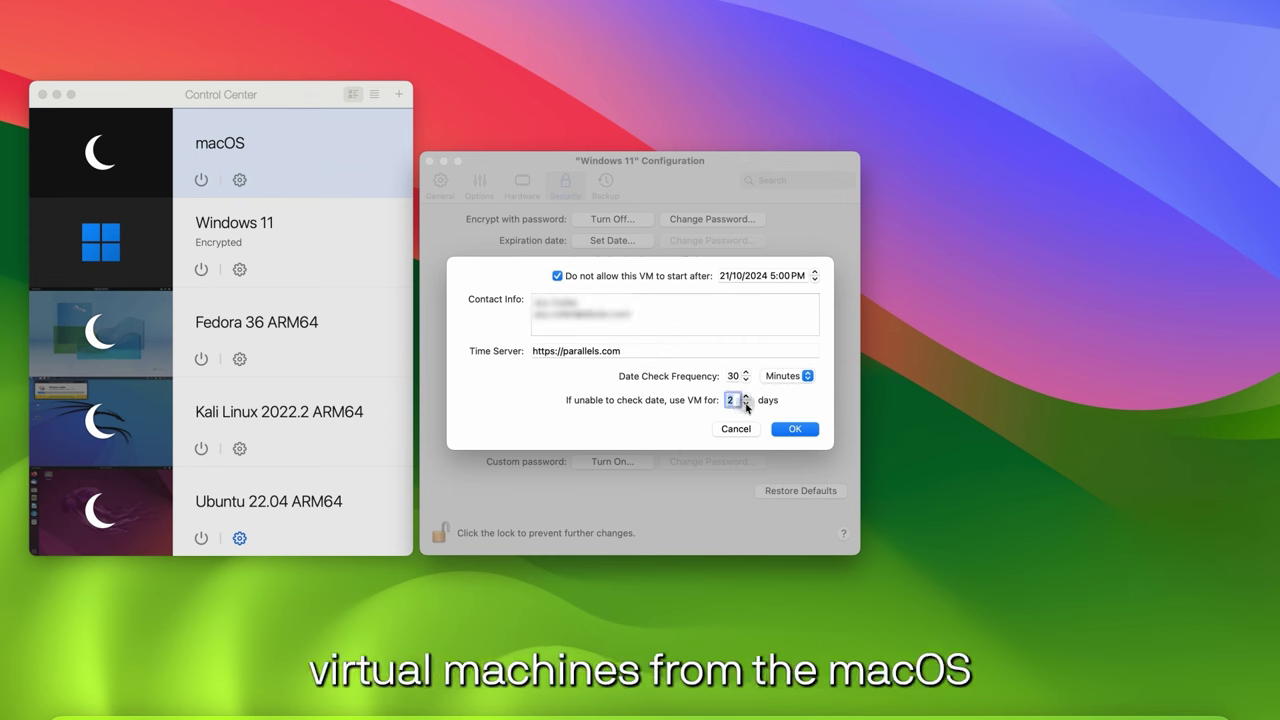
left_click(792, 429)
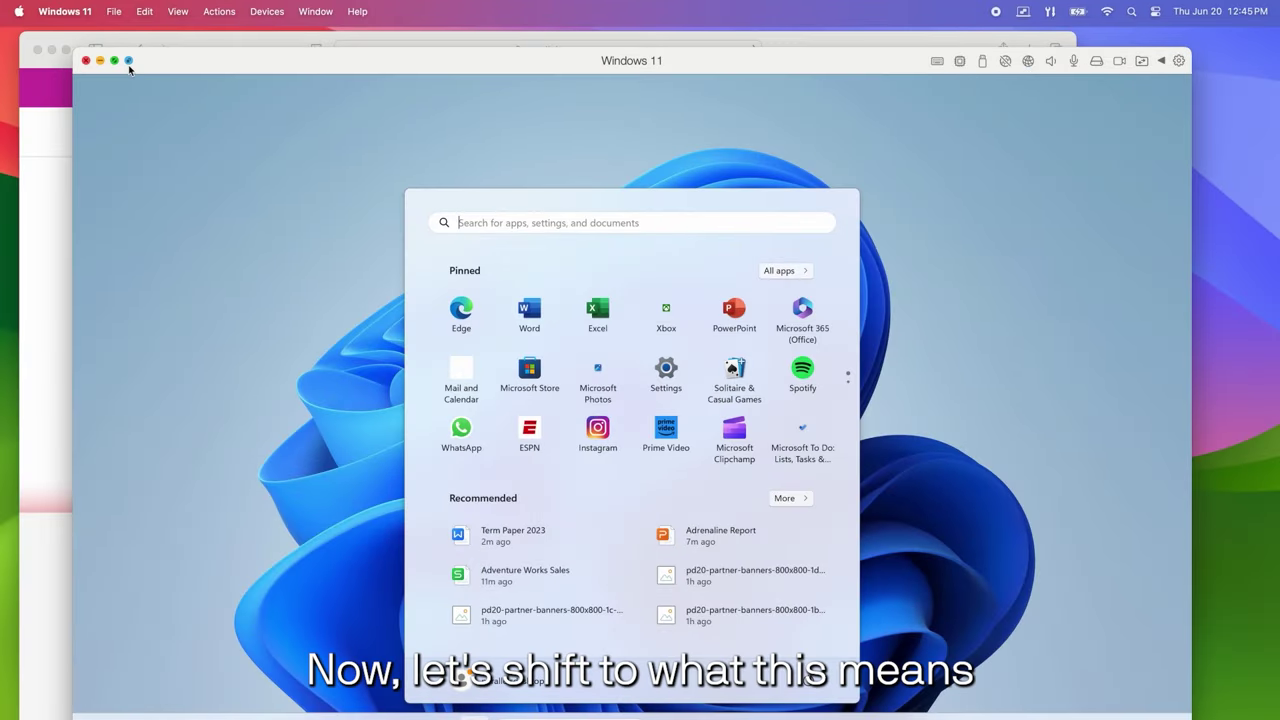
Show the Windows 11 VM full screen with Edge maximized.
left_click(115, 62)
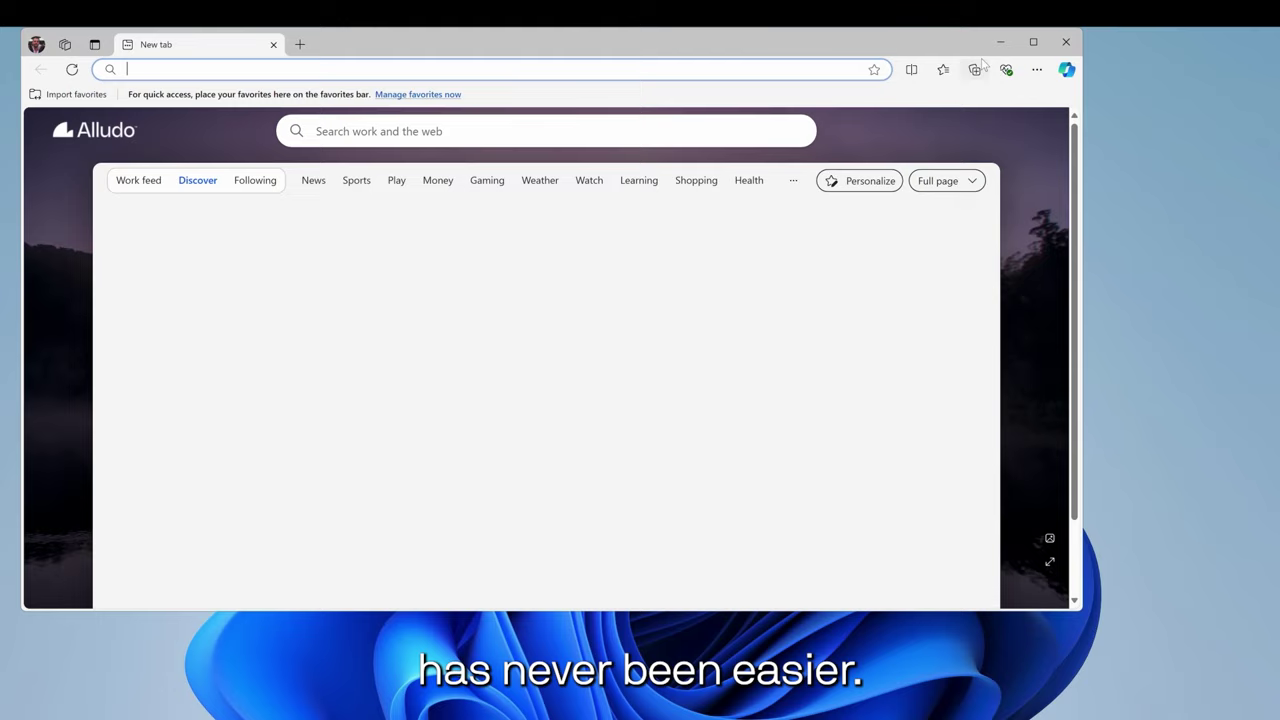
left_click(1036, 44)
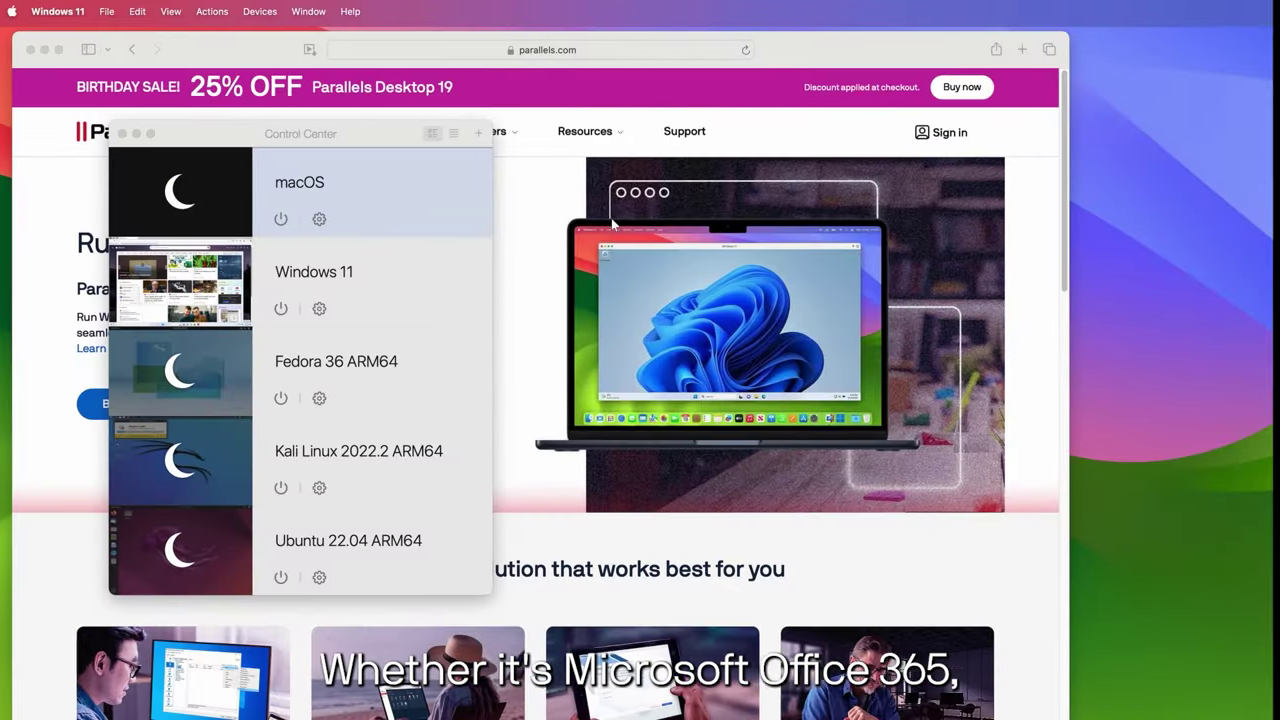
left_click(129, 134)
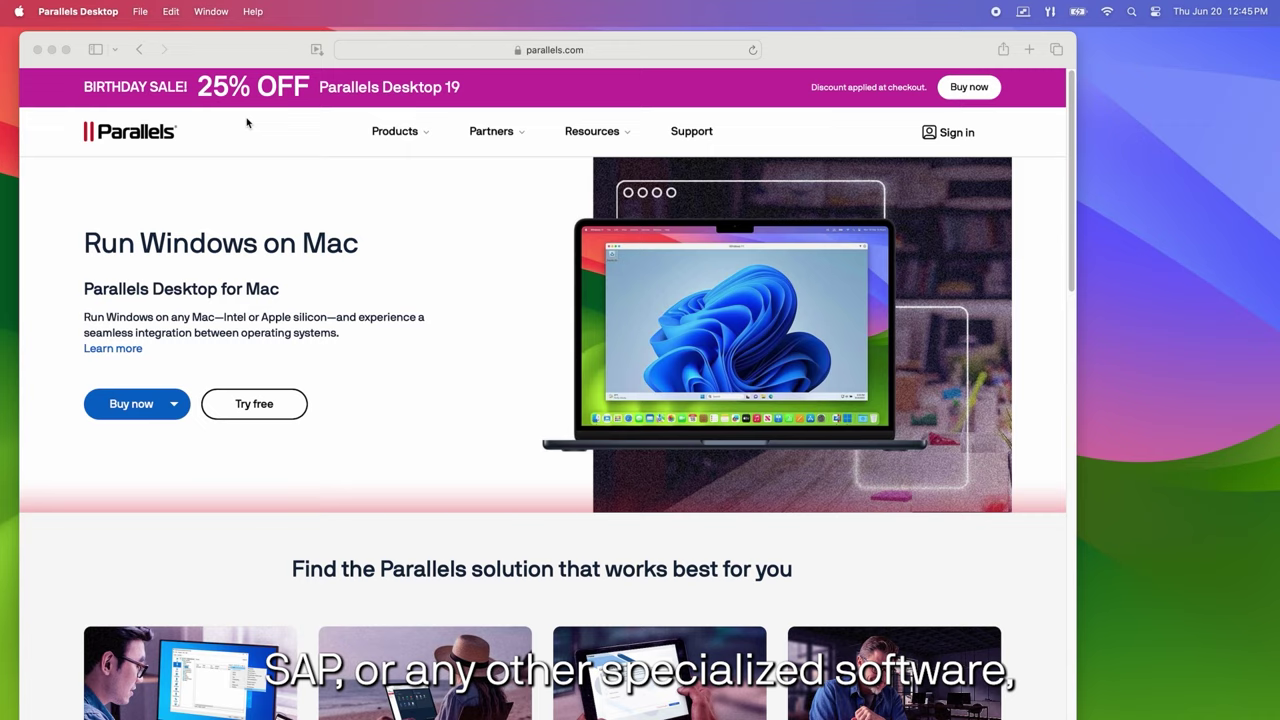
Put Safari in its own full-screen space, then switch between Spaces ending on Windows Edge.
left_click(238, 55)
left_click(62, 51)
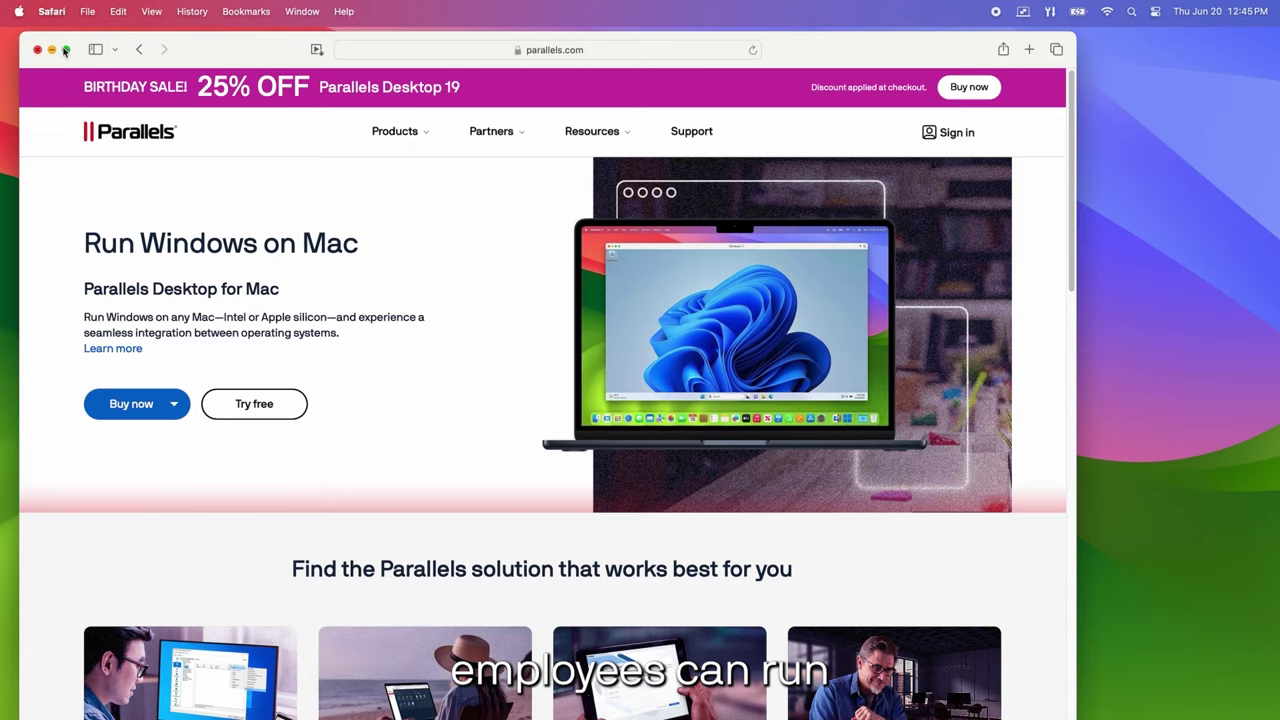
key("ctrl+Right")
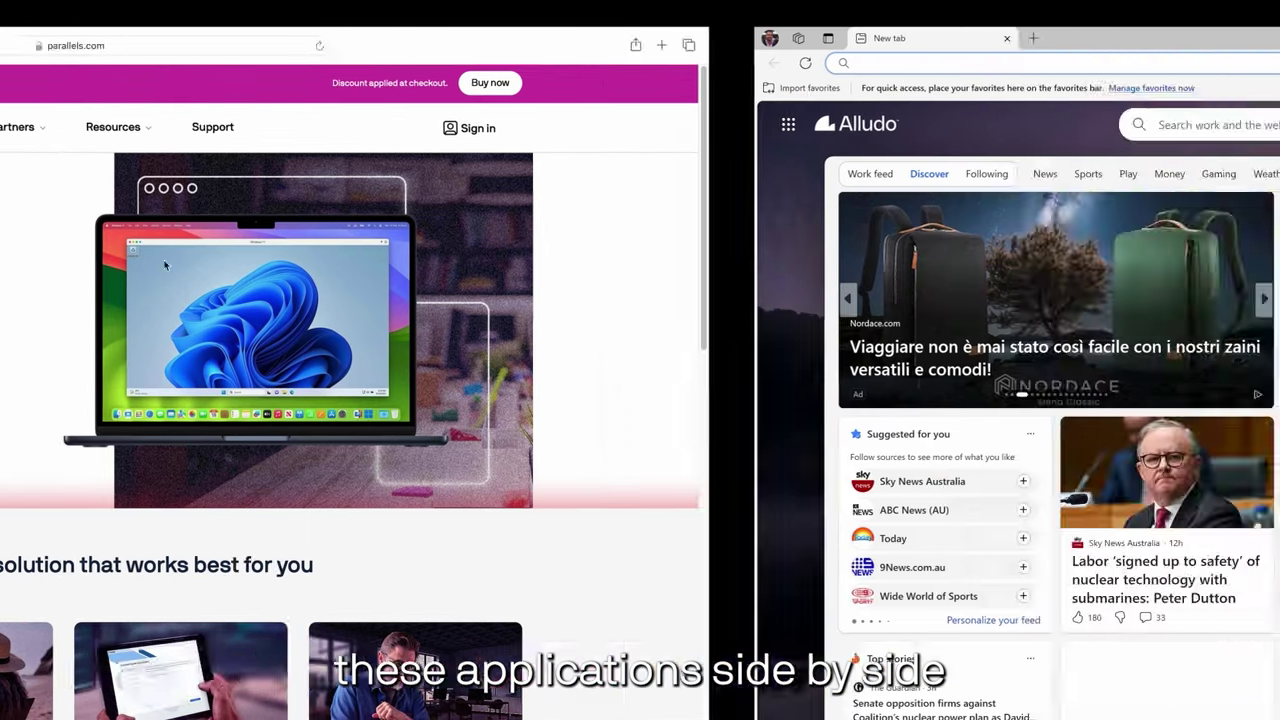
key("ctrl+Left")
key("ctrl+Left")
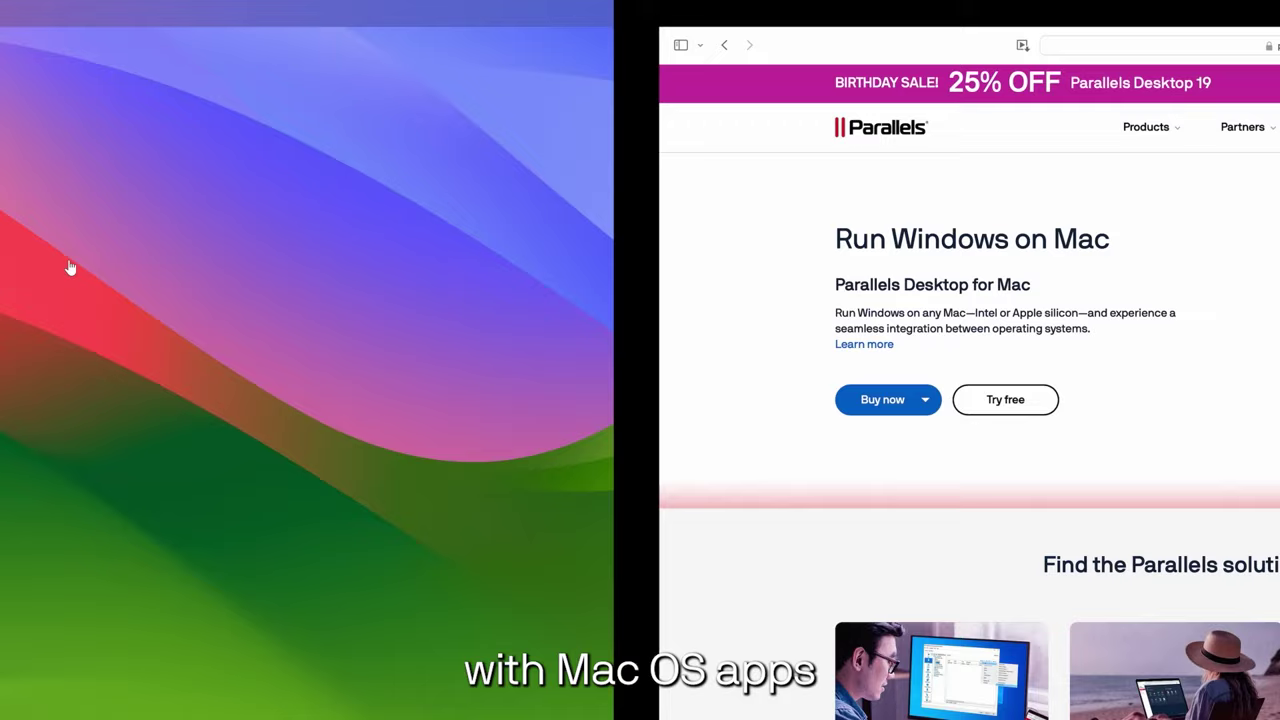
key("ctrl+Right")
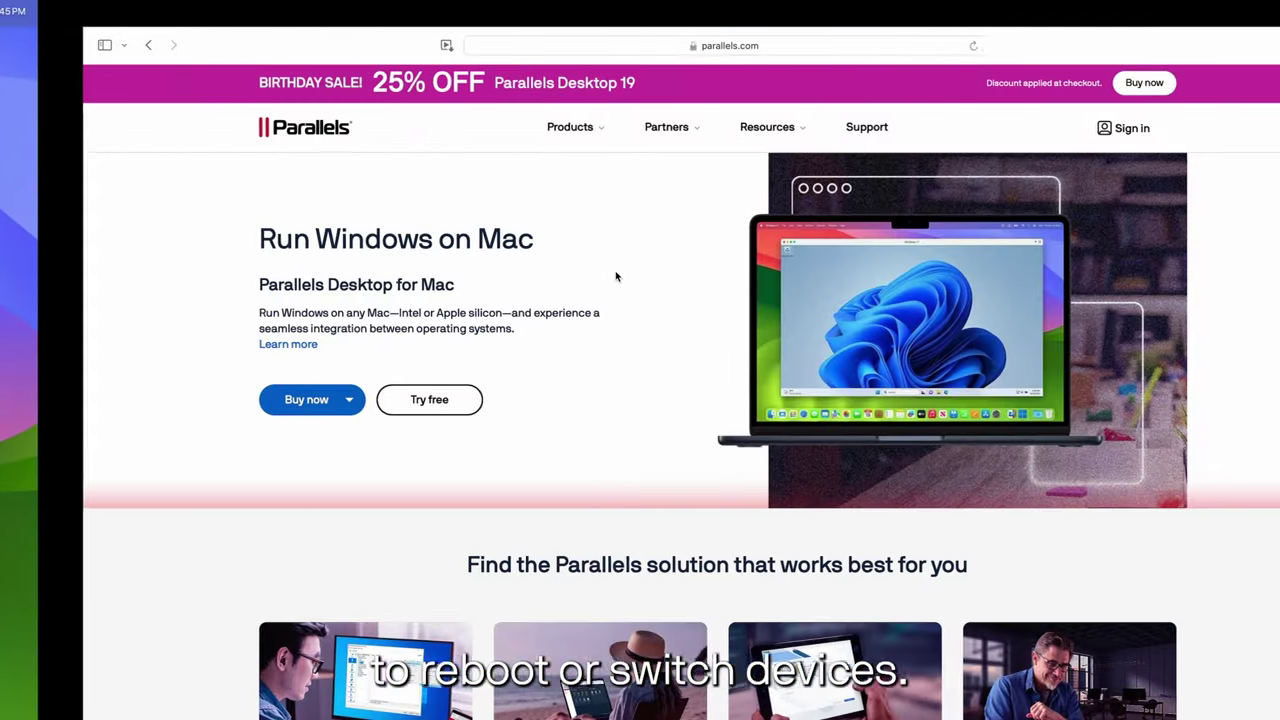
key("ctrl+Right")
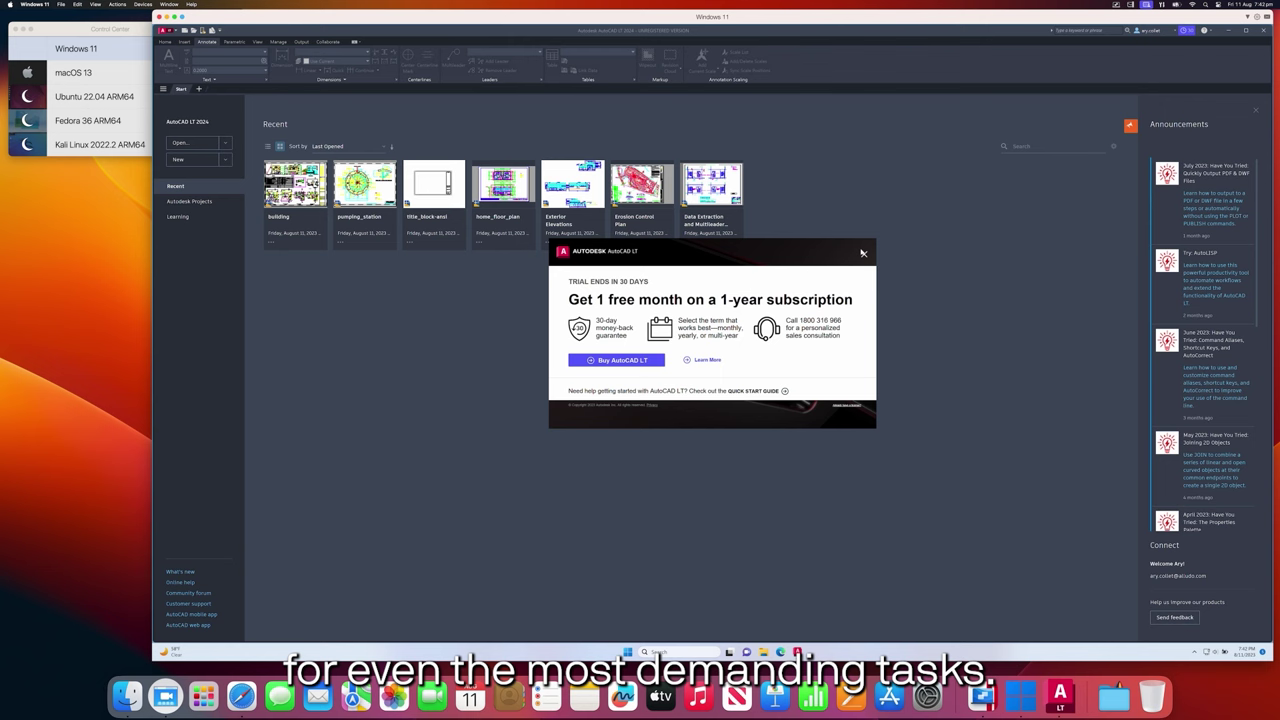
Close the AutoCAD trial offer and put the Windows 11 VM in full screen.
left_click(864, 254)
left_click(174, 17)
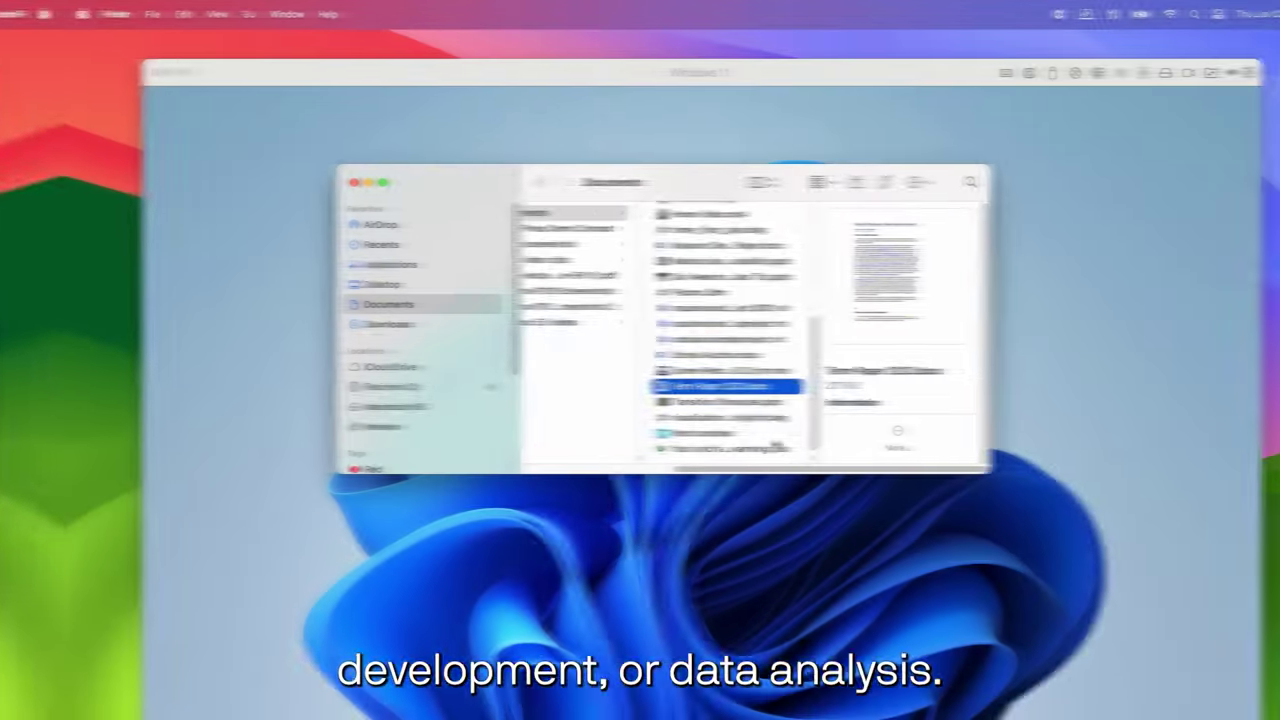
mouse_move(770, 411)
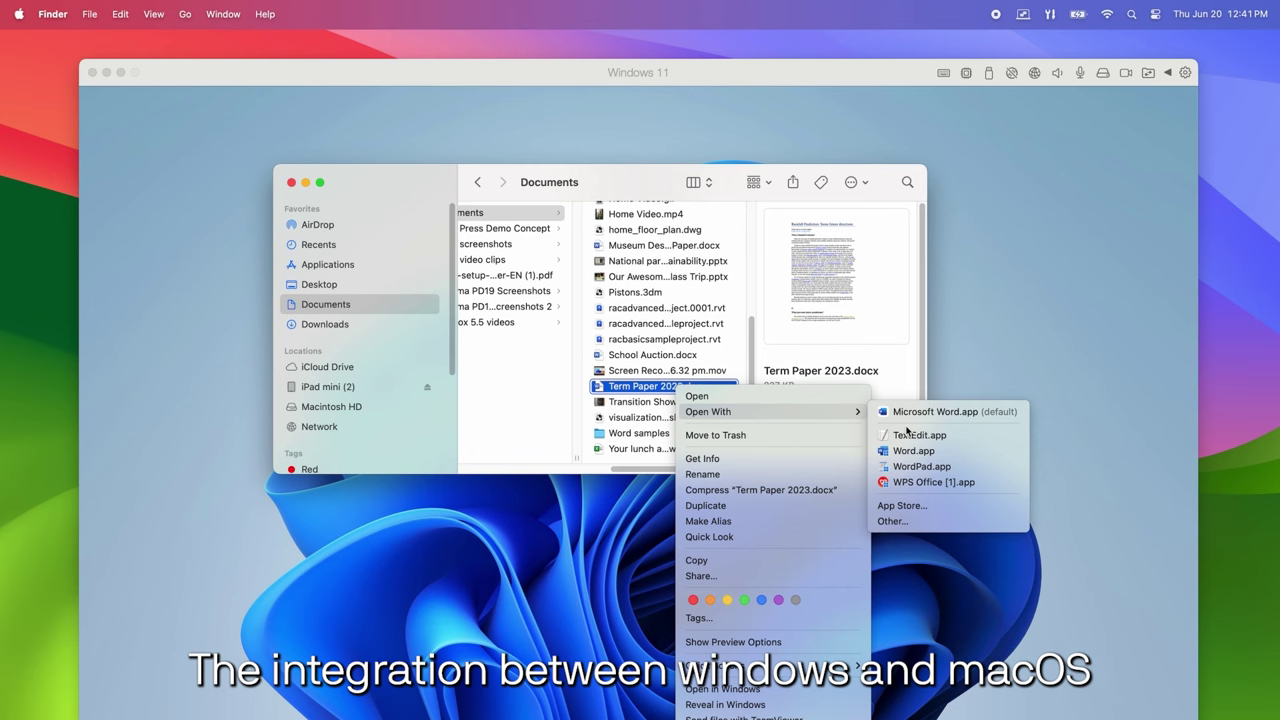
Open Term Paper 2023 in Word and add empty lines below the first heading.
left_click(912, 451)
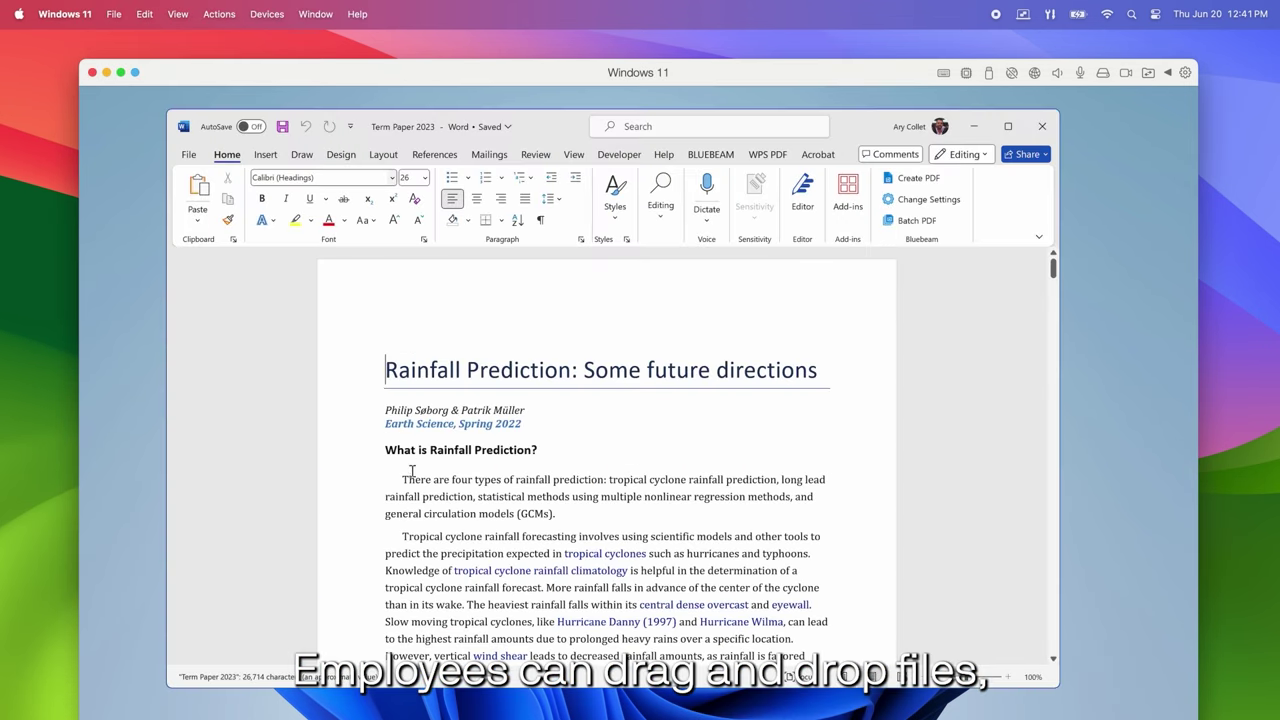
left_click(392, 450)
key("End")
key("Return")
key("Return")
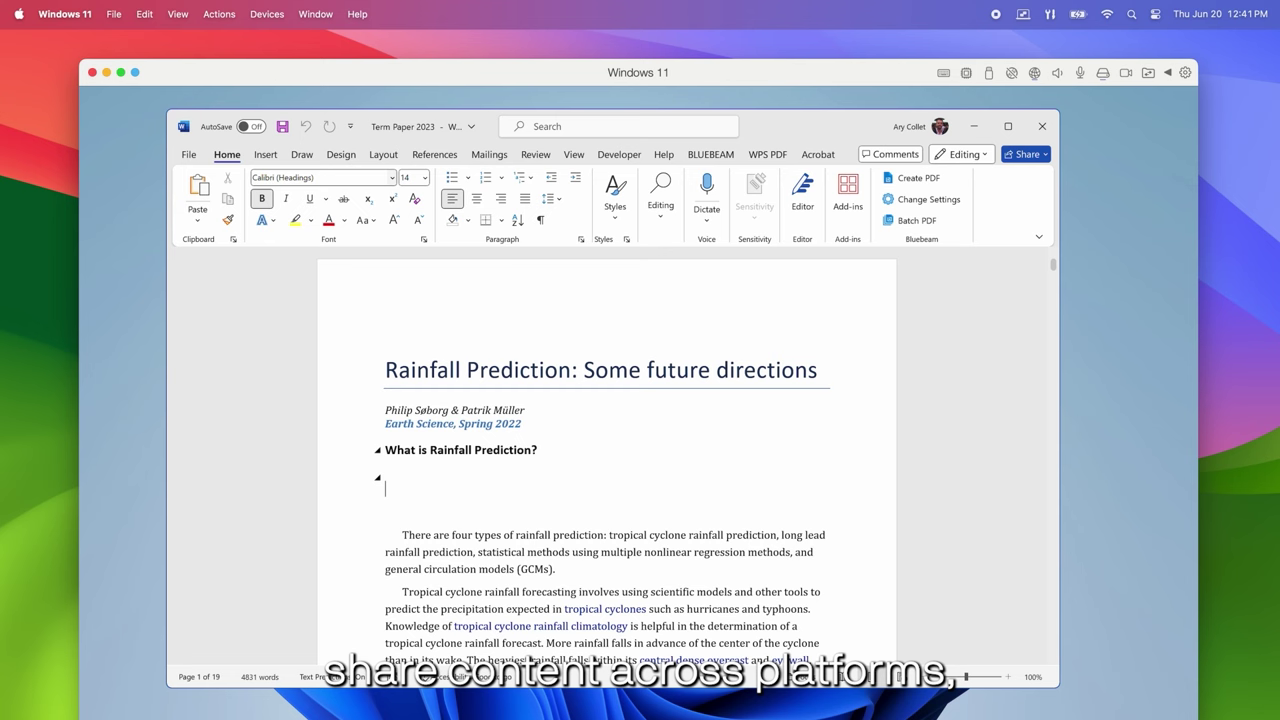
key("Return")
Copy the weather.gov Water Cycle image into the Word document, then return to Safari.
scroll(254, 650, "down", 4)
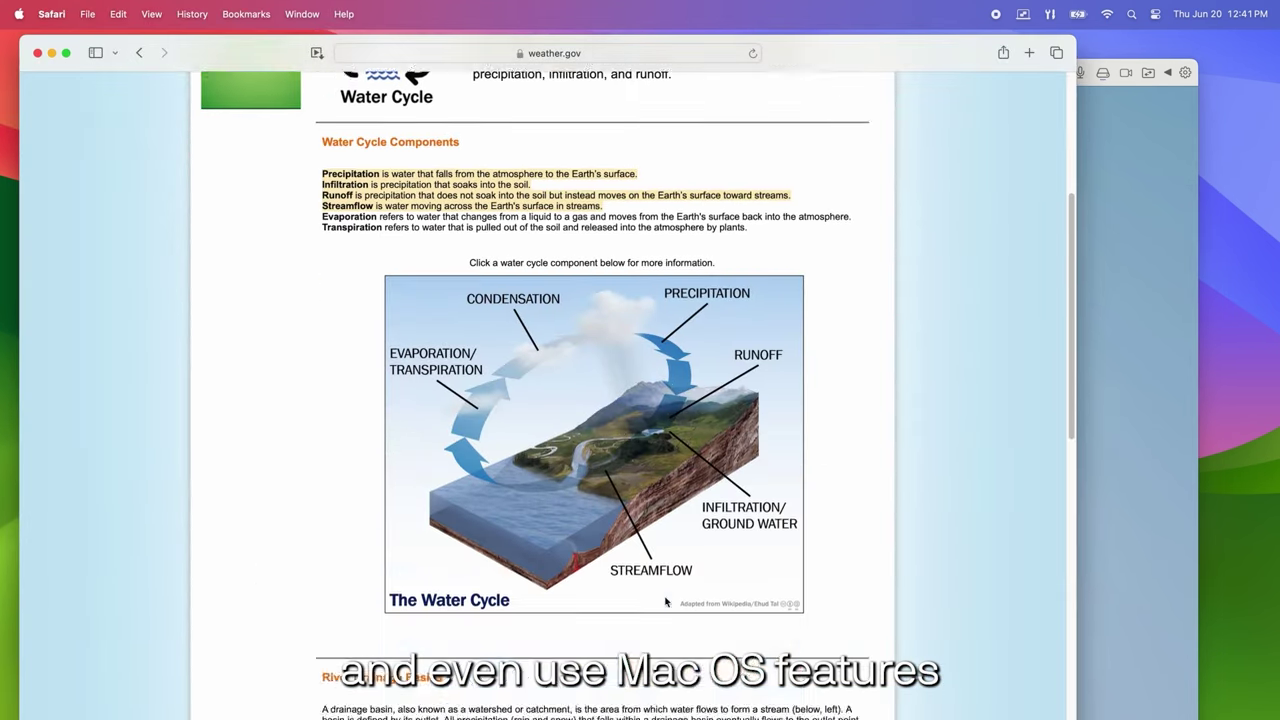
scroll(254, 650, "down", 3)
right_click(629, 276)
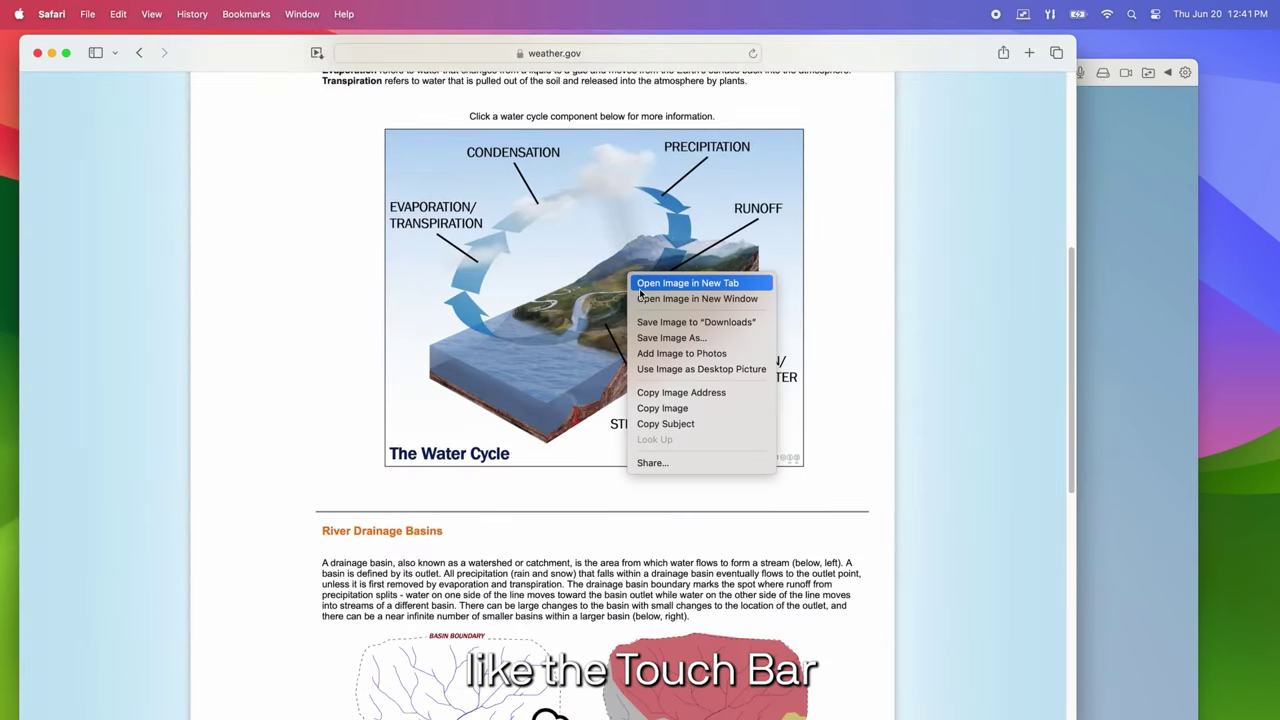
left_click(672, 409)
left_click(1129, 483)
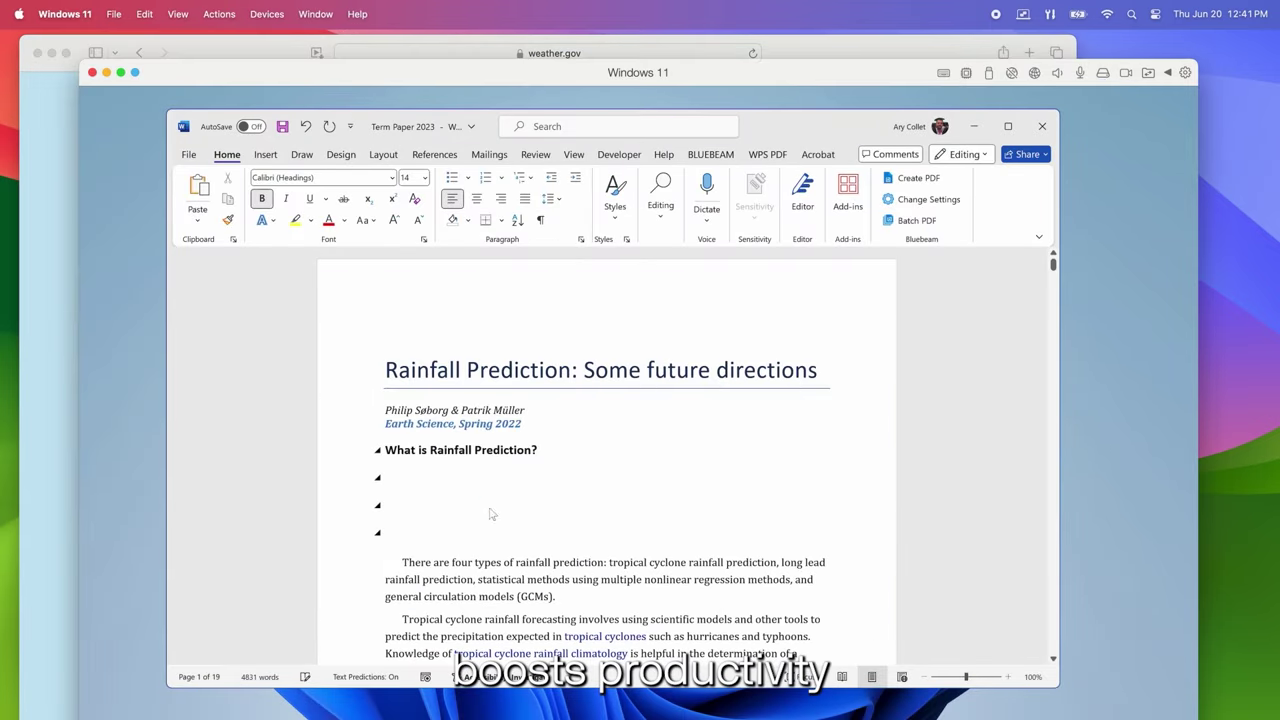
key("ctrl+v")
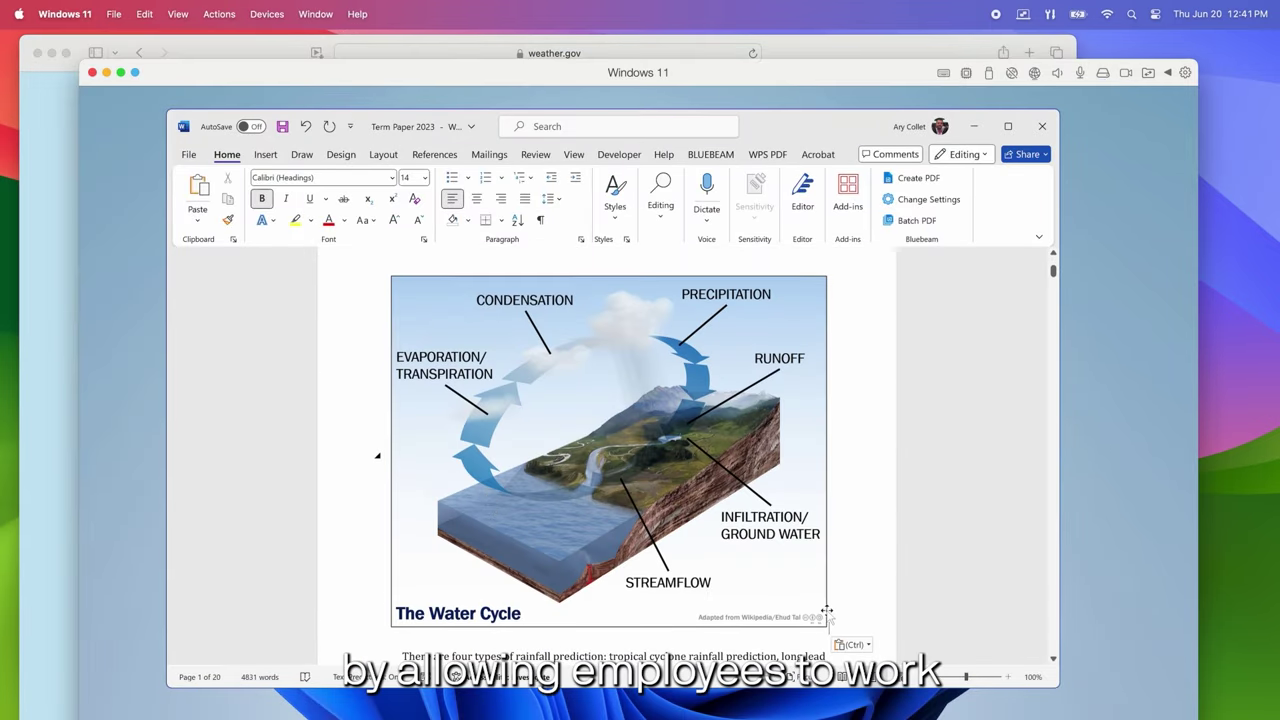
scroll(827, 610, "down", 3)
key("super+Tab")
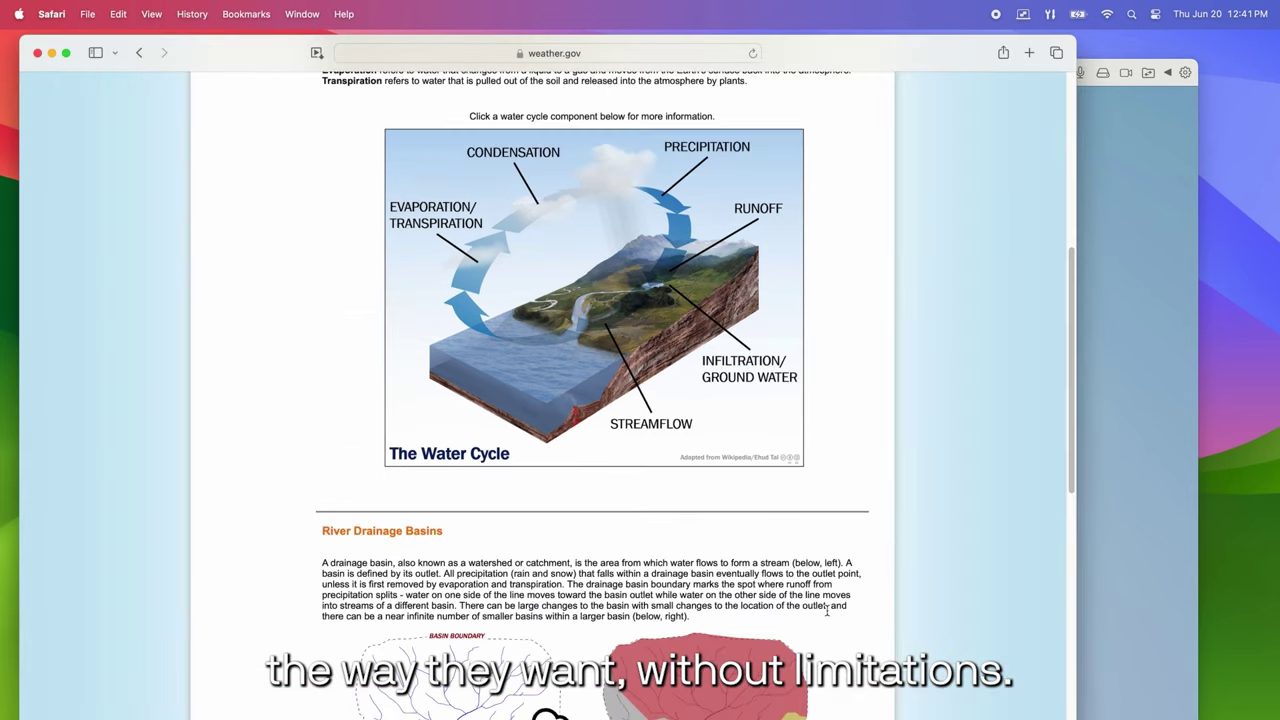